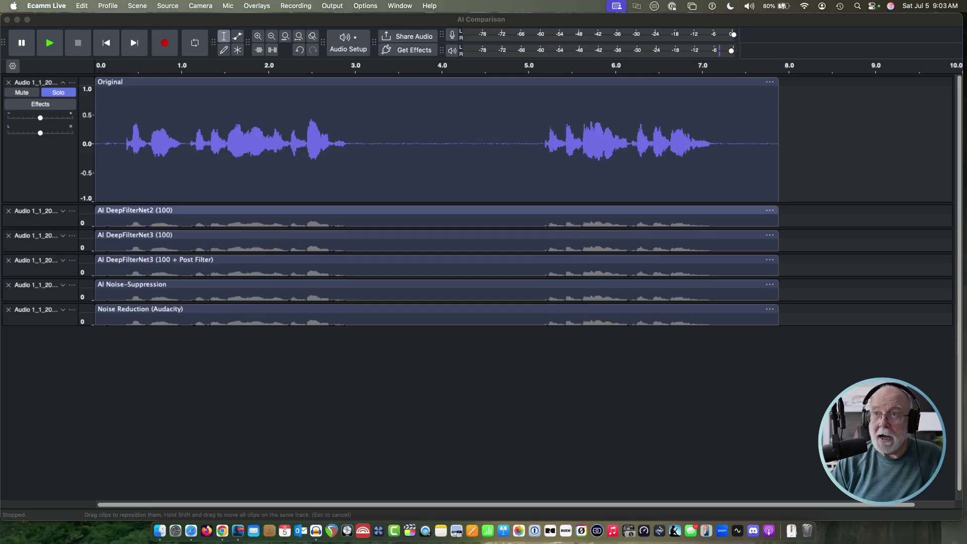
# Step: Play the Original track through, return the playhead to the start and collapse the track
pyautogui.click(186, 20)
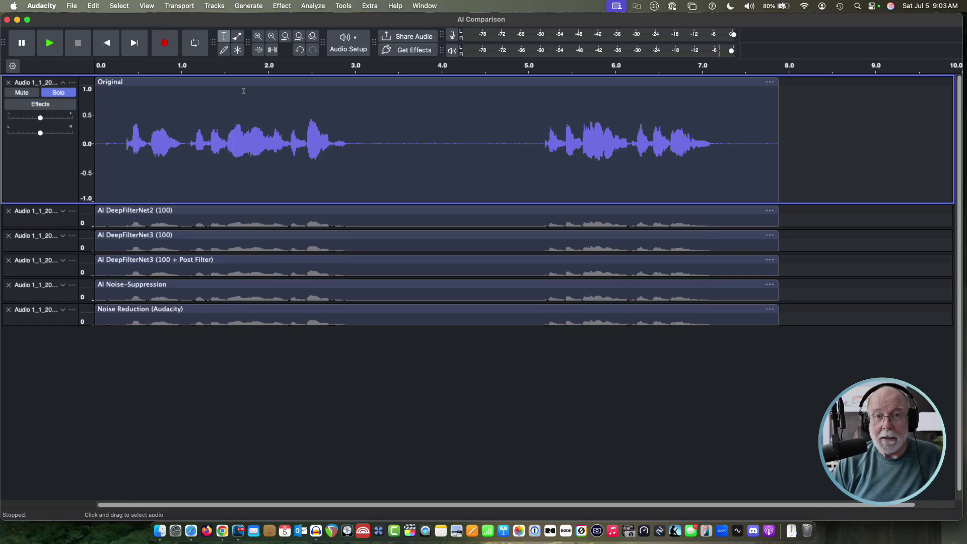
pyautogui.click(50, 44)
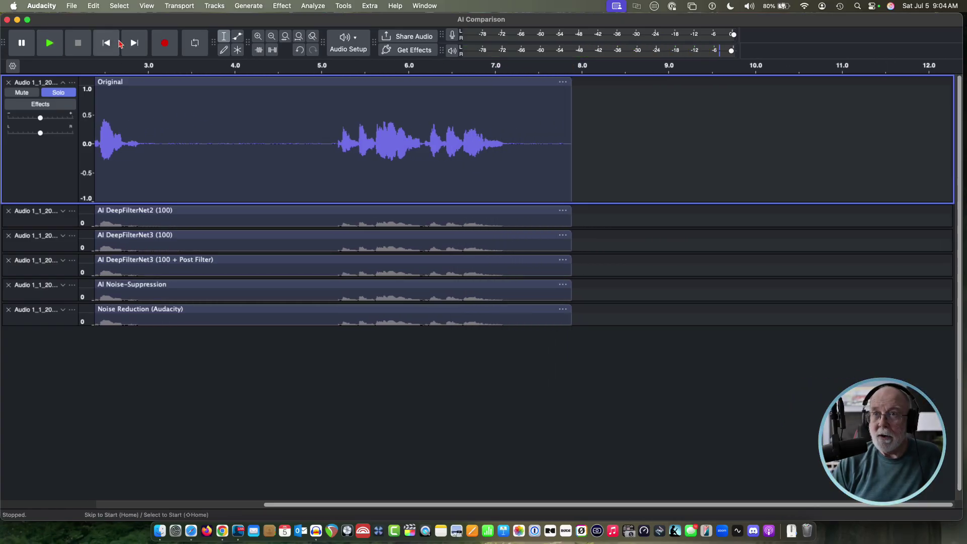
pyautogui.click(118, 45)
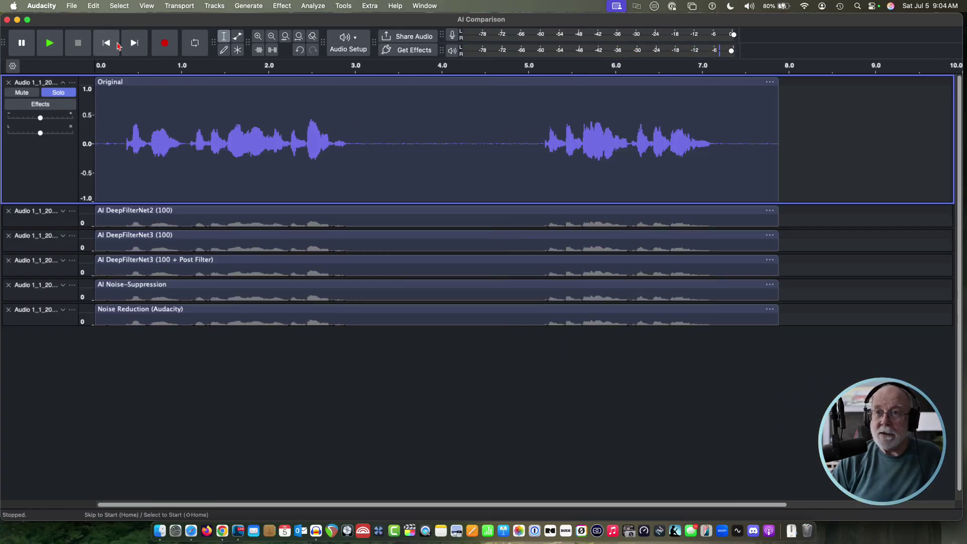
pyautogui.click(63, 83)
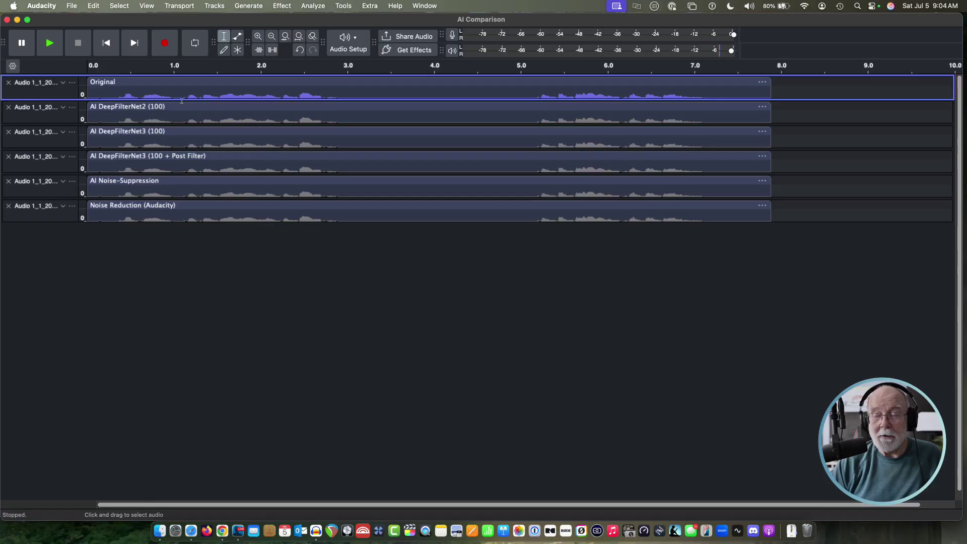
# Step: Review the Tracks display options in Preferences, including auto-fit track height, and leave without changing them
pyautogui.click(42, 5)
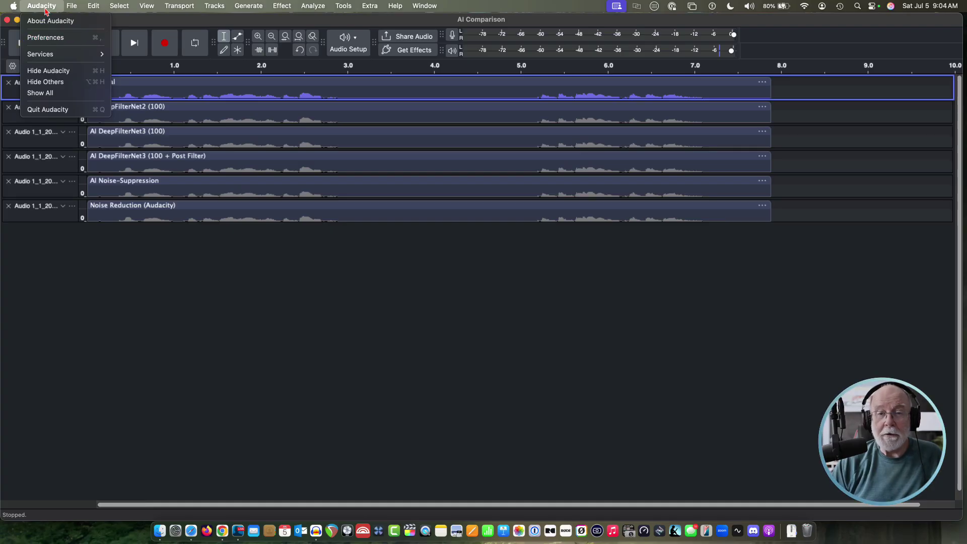
pyautogui.click(48, 37)
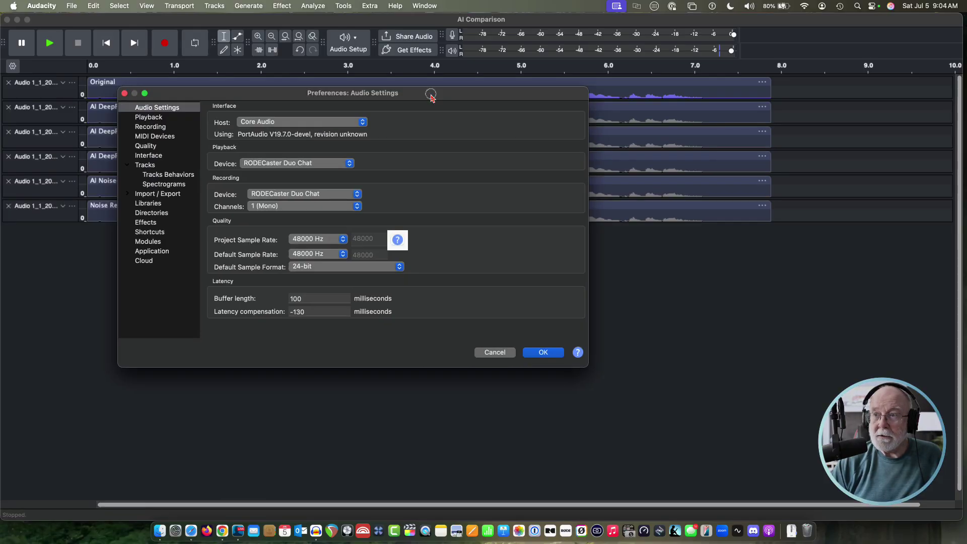
pyautogui.moveTo(431, 95); pyautogui.dragTo(488, 92)
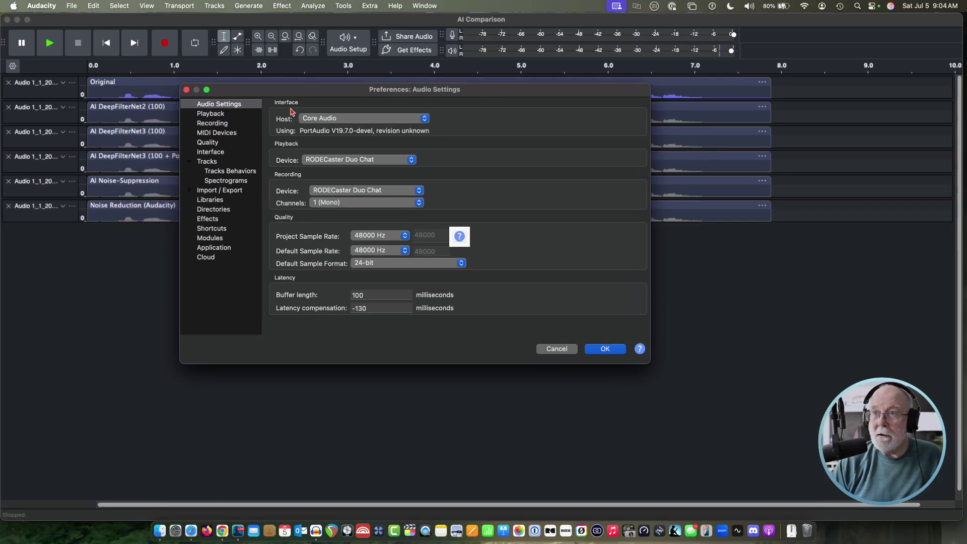
pyautogui.click(216, 162)
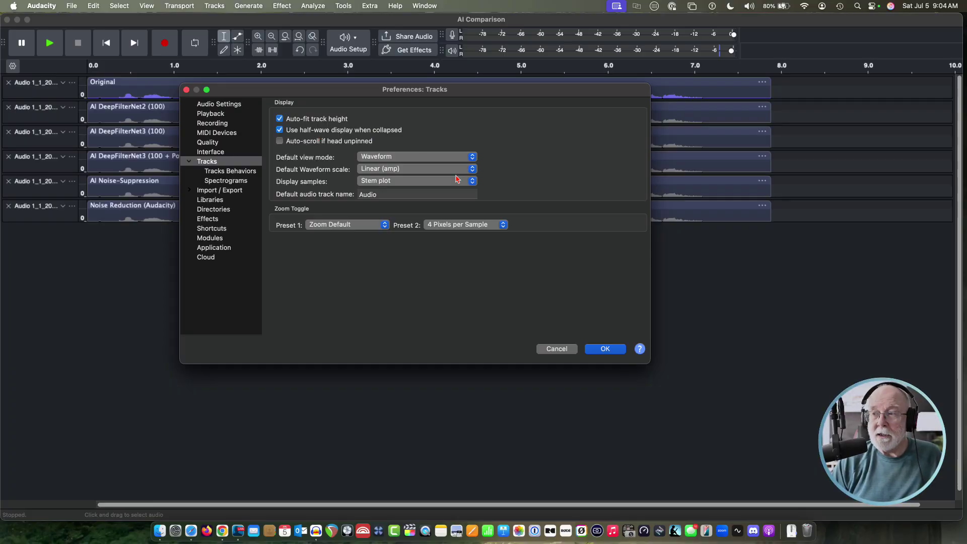
pyautogui.click(562, 351)
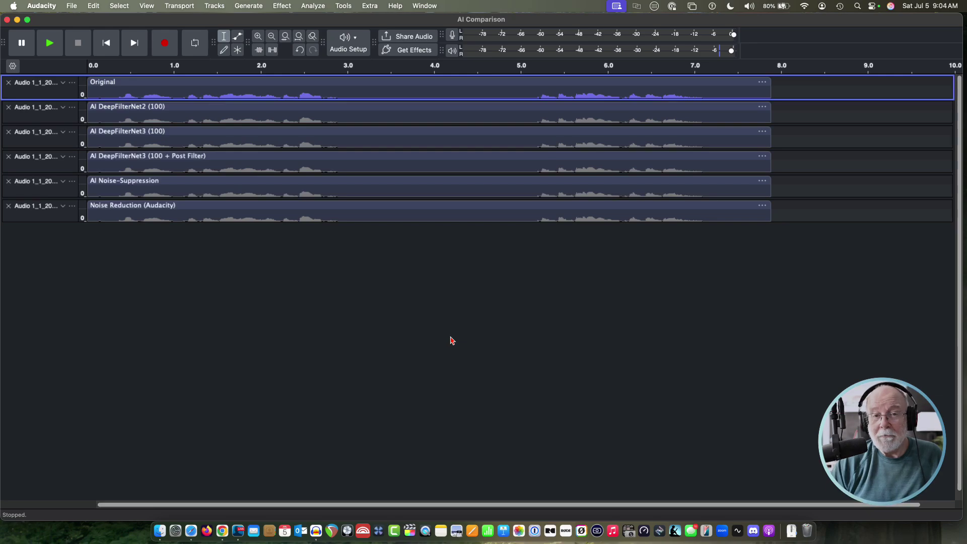
# Step: Expand the AI DeepFilterNet2 (100) track, solo it and select all of its audio
pyautogui.click(63, 108)
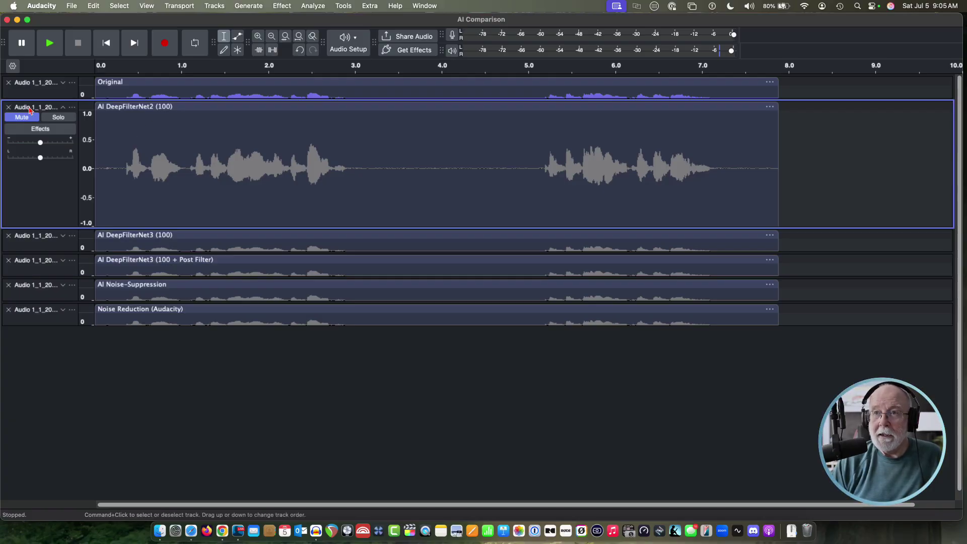
pyautogui.click(63, 118)
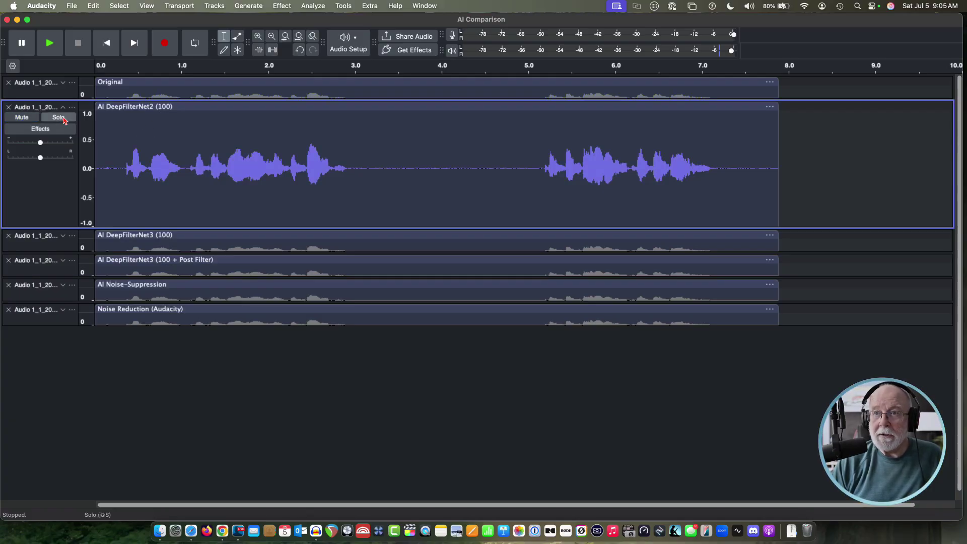
pyautogui.click(59, 192)
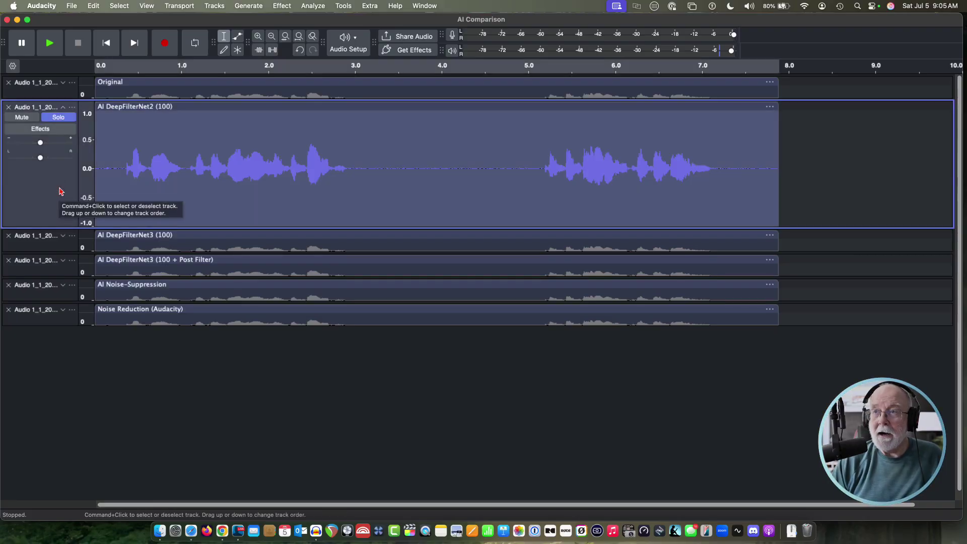
# Step: Apply OpenVINO Noise Suppression to the selected track using the deepfilternet2 model with an attenuation limit of 100 dB
pyautogui.click(291, 7)
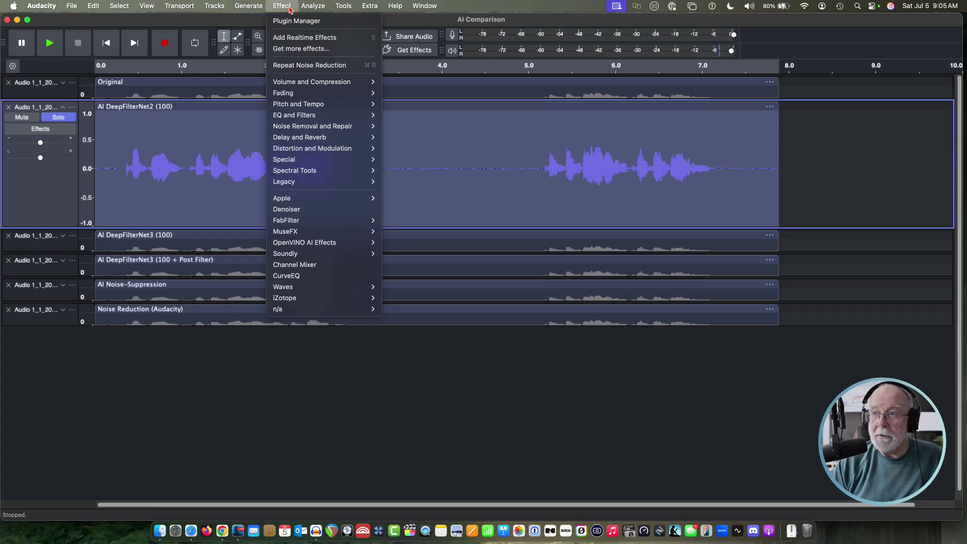
pyautogui.moveTo(307, 246)
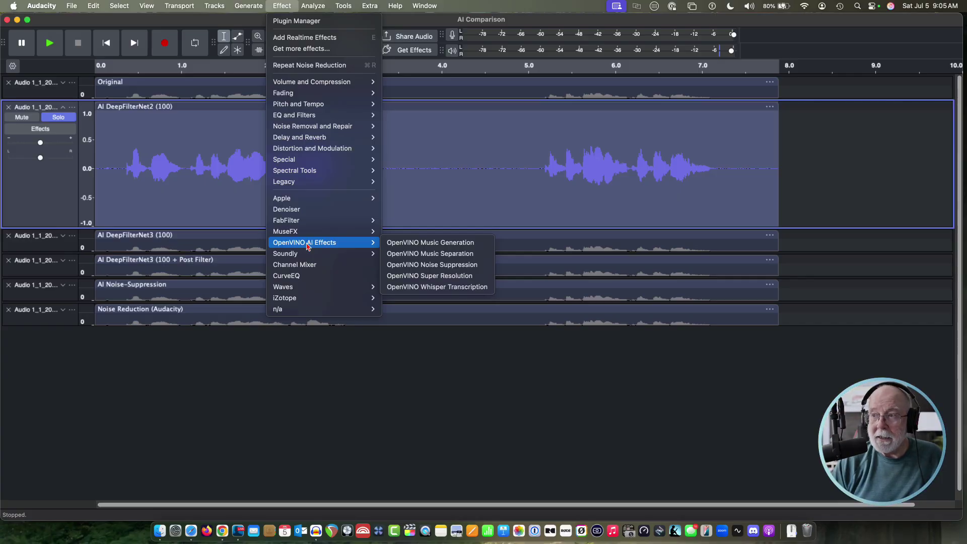
pyautogui.click(420, 266)
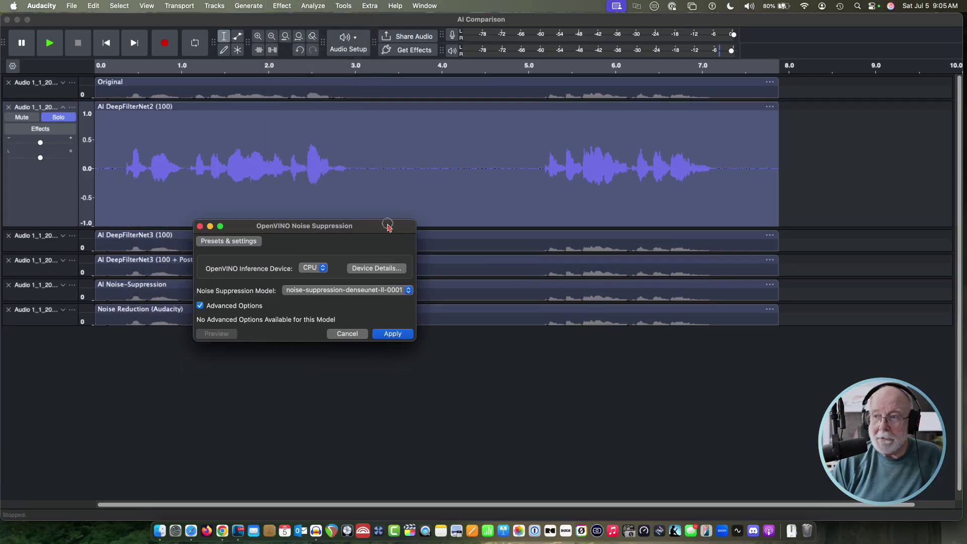
pyautogui.moveTo(367, 224); pyautogui.dragTo(484, 218)
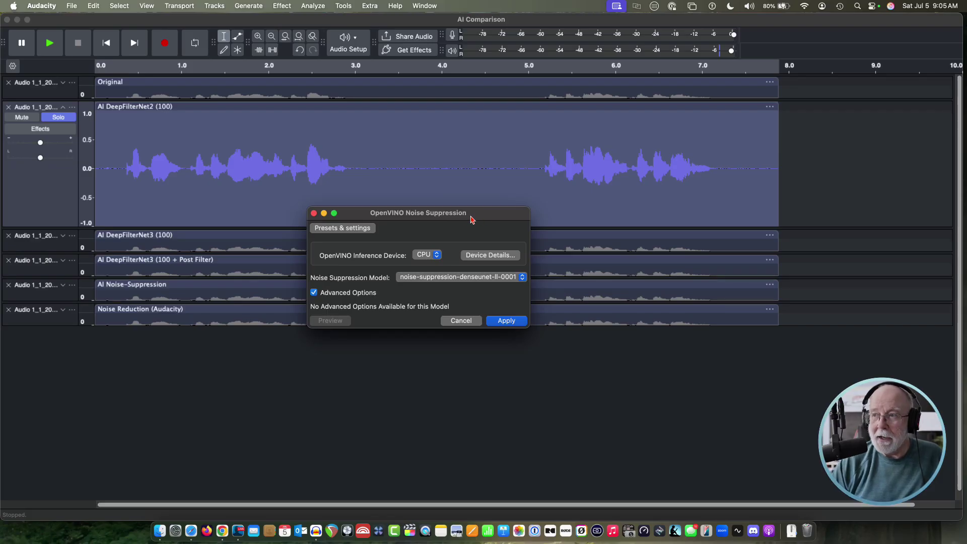
pyautogui.moveTo(459, 216); pyautogui.dragTo(477, 165)
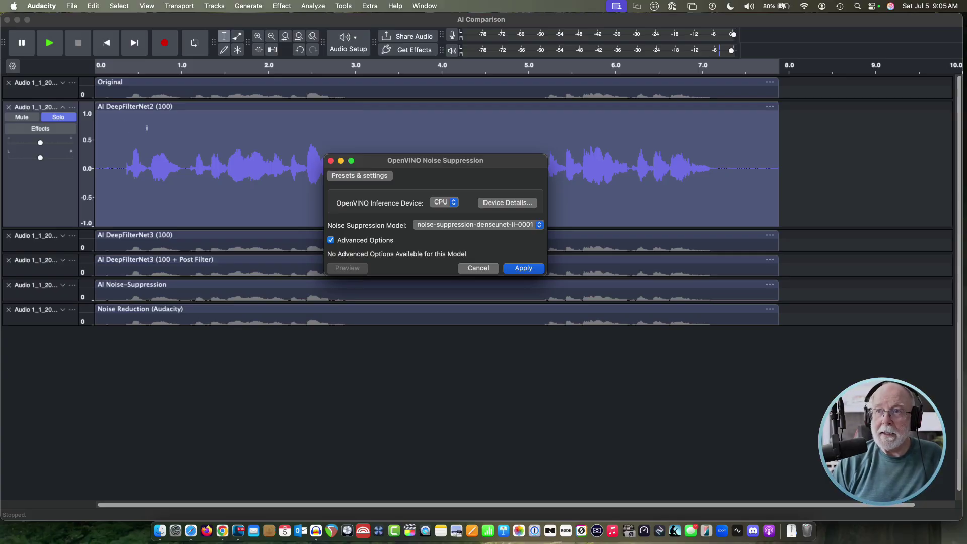
pyautogui.click(540, 226)
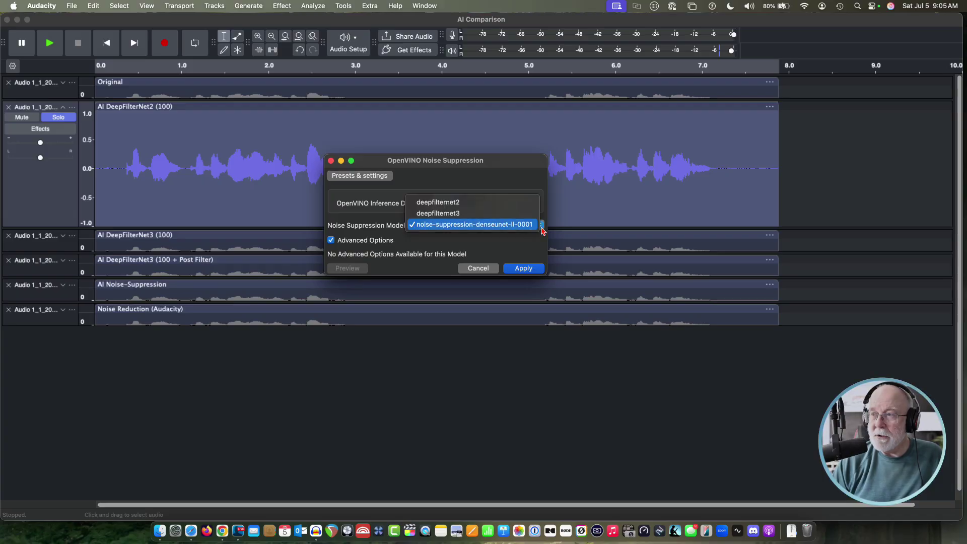
pyautogui.click(440, 205)
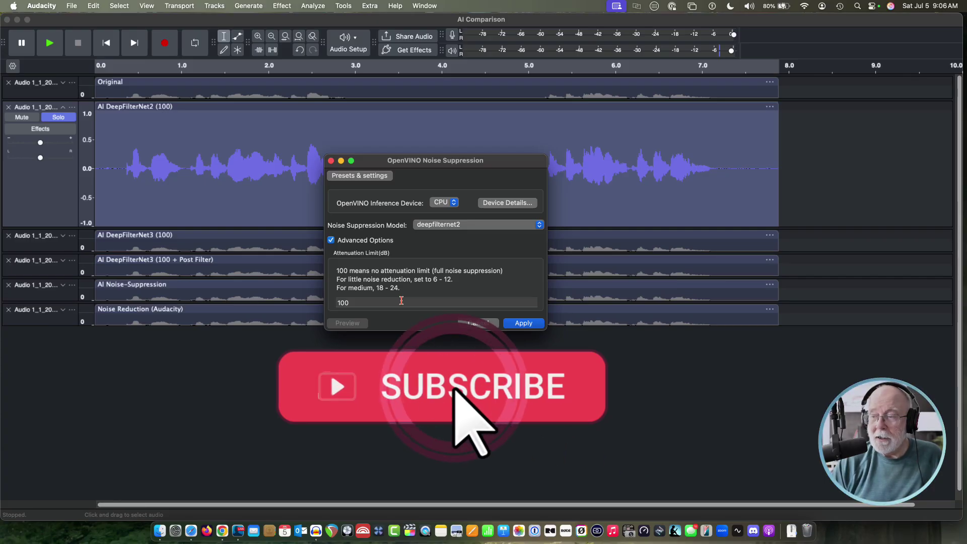
pyautogui.click(525, 326)
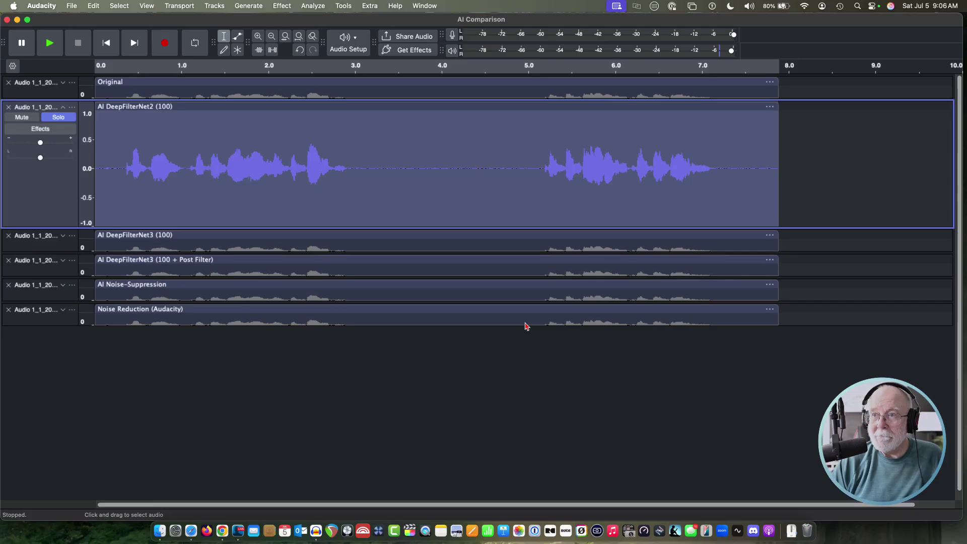
# Step: Fit the tracks to the window height, play the AI DeepFilterNet2 track from the start and rewind
pyautogui.press('super+shift+f')
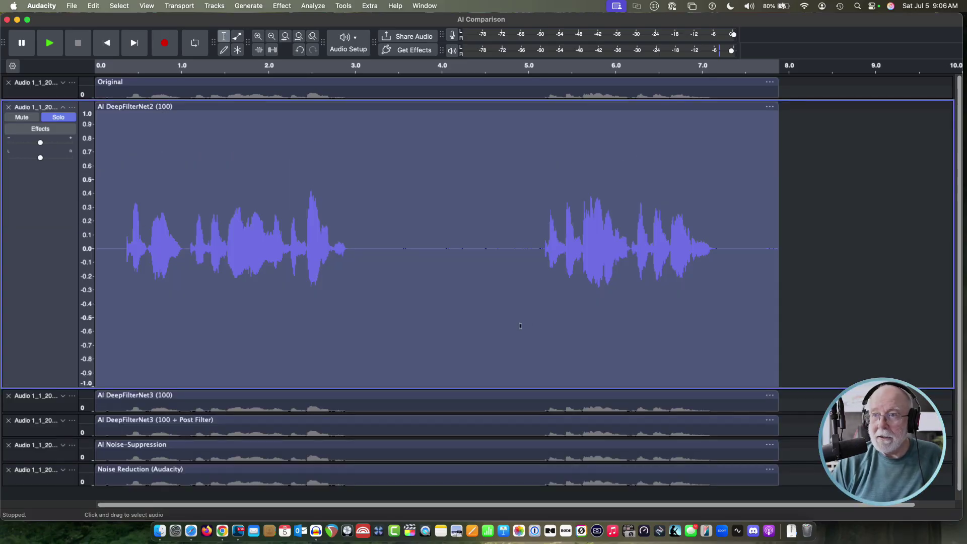
pyautogui.click(107, 44)
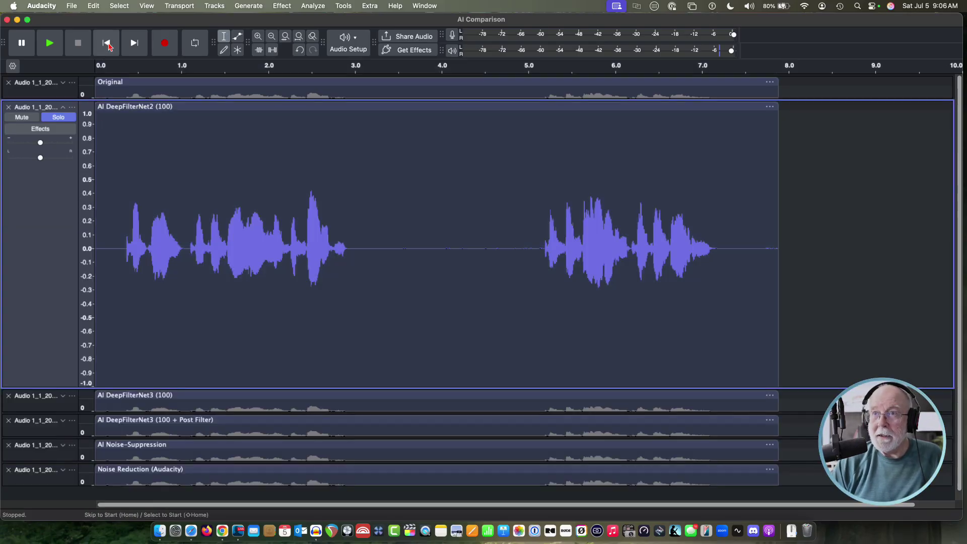
pyautogui.click(48, 45)
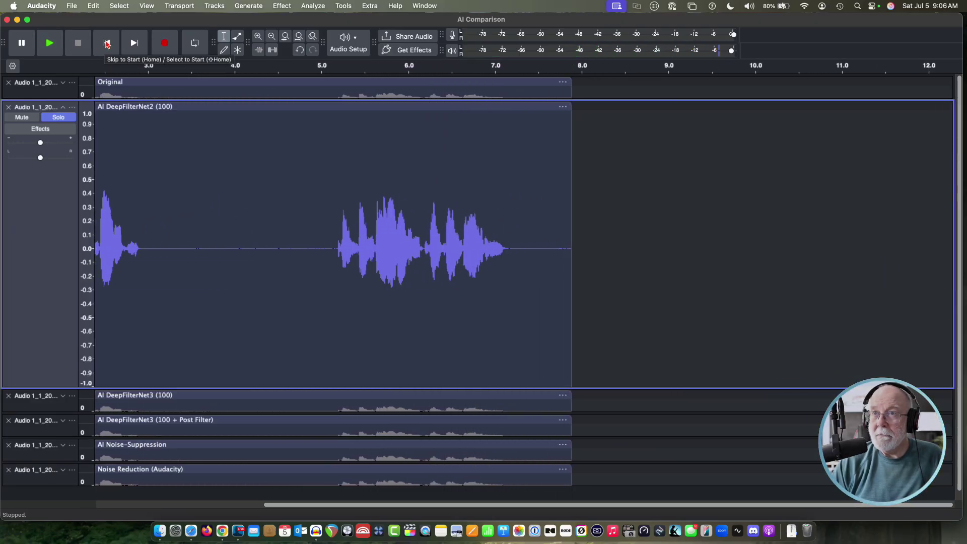
pyautogui.click(106, 44)
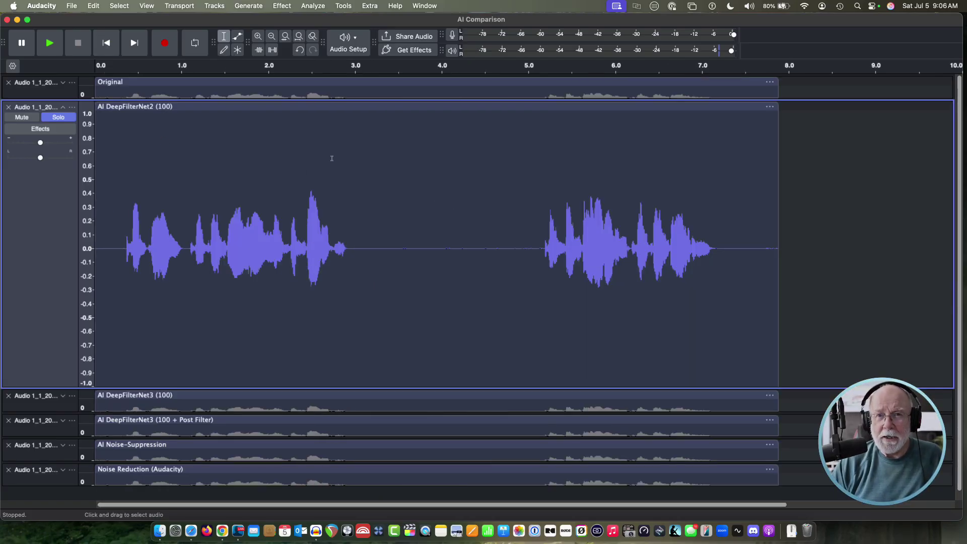
# Step: Loop the pause between the two phrases, about 3.0 to 5.1 seconds, and play it on the AI DeepFilterNet2 track
pyautogui.moveTo(357, 140); pyautogui.dragTo(535, 146)
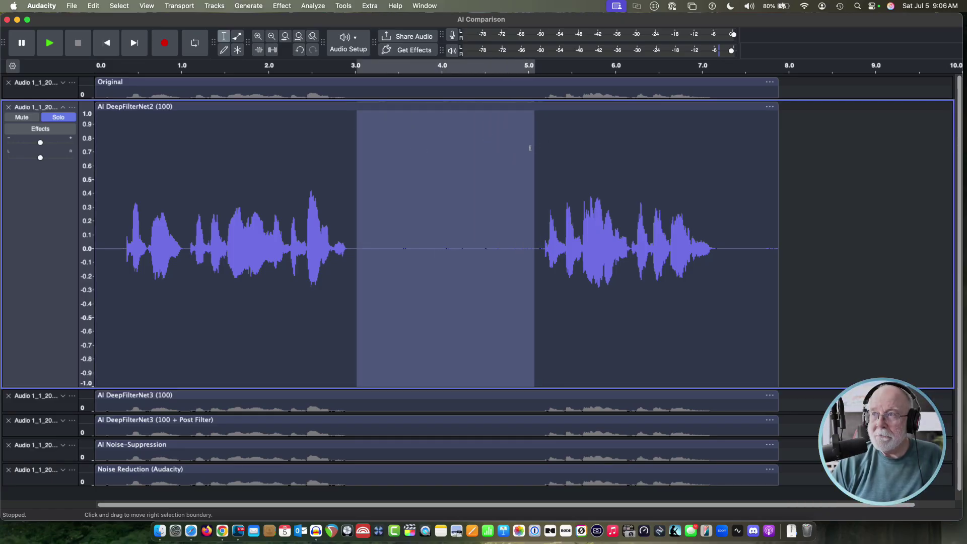
pyautogui.click(195, 44)
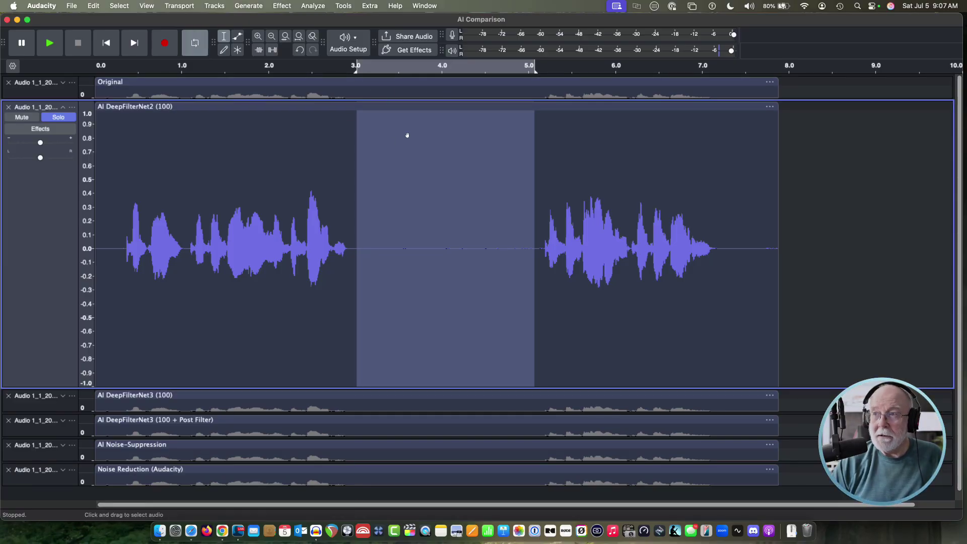
pyautogui.click(365, 129)
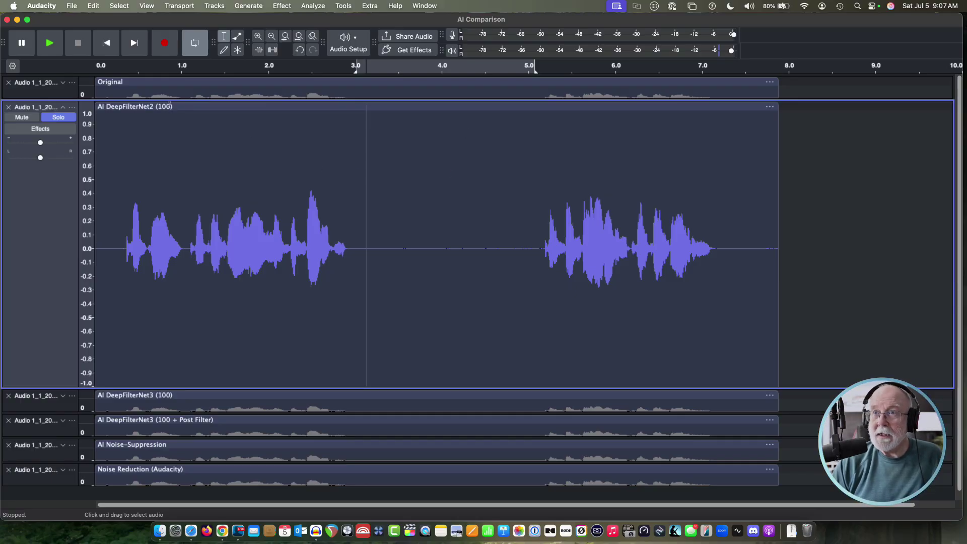
pyautogui.click(50, 43)
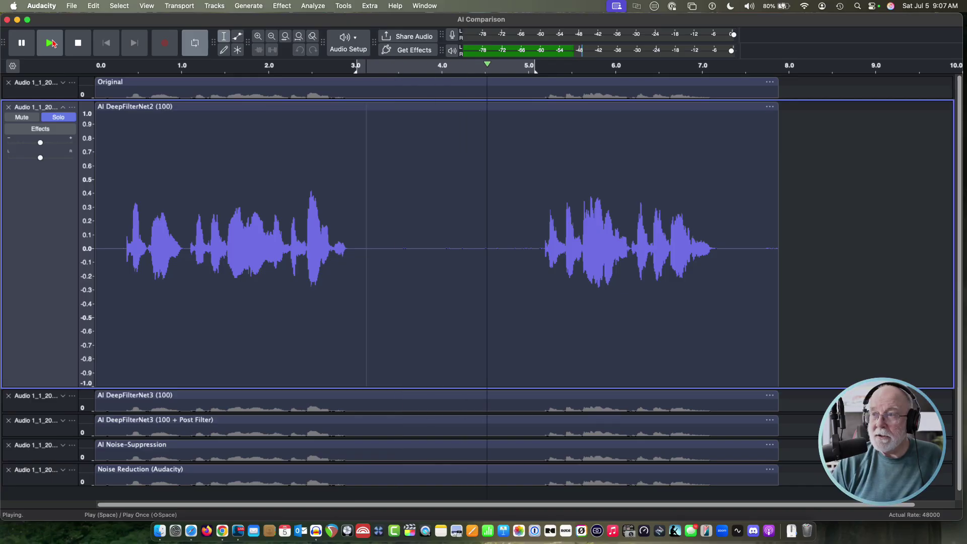
pyautogui.click(51, 43)
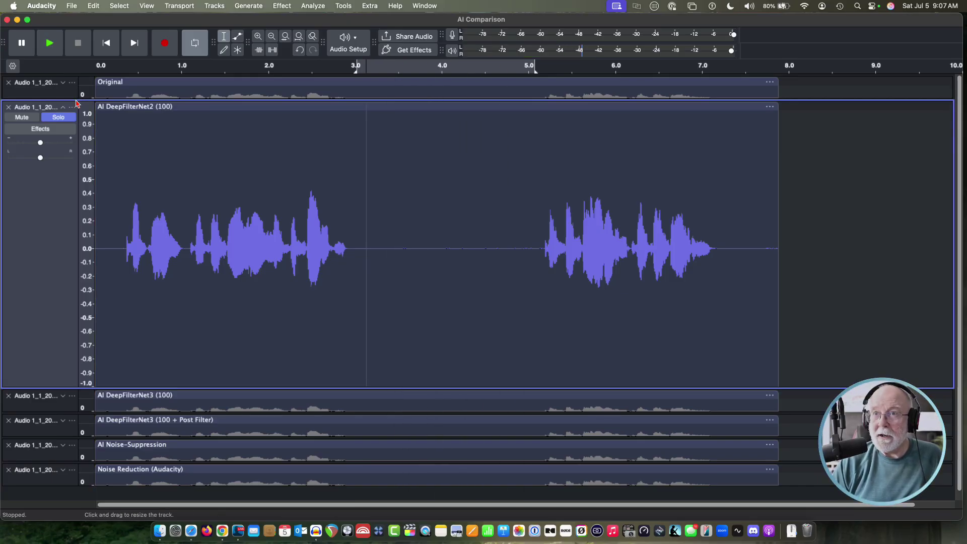
# Step: Expand and solo the Original track and play the looped pause from about 3.1 seconds for comparison
pyautogui.click(64, 83)
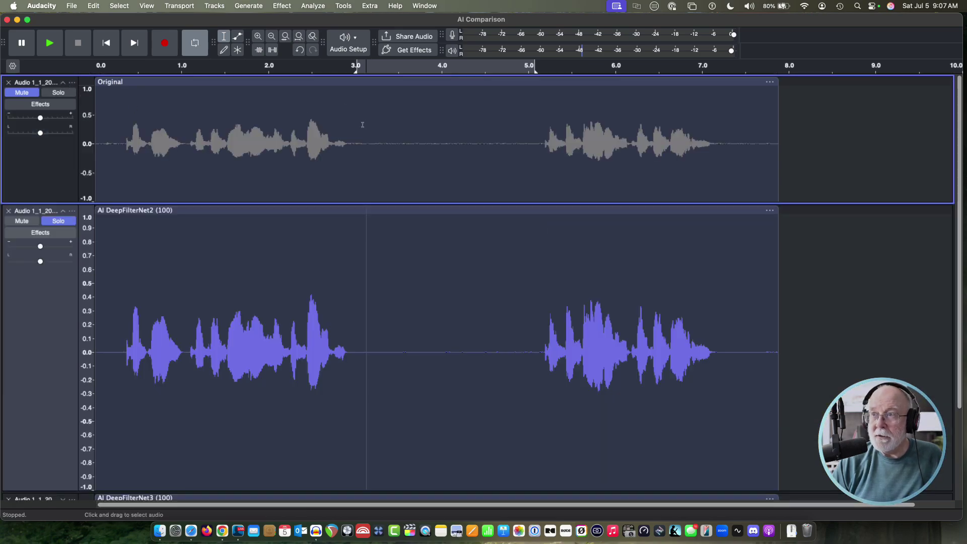
pyautogui.click(367, 108)
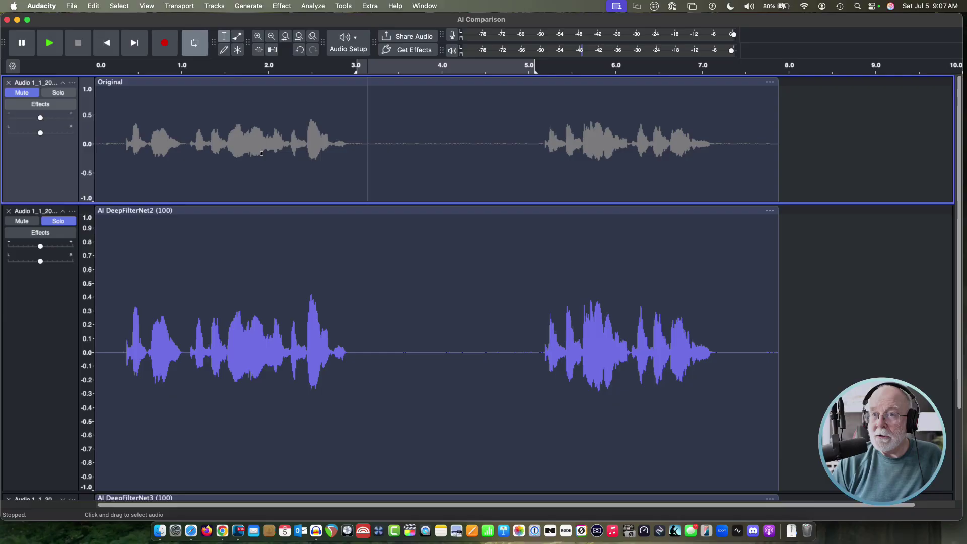
pyautogui.click(59, 93)
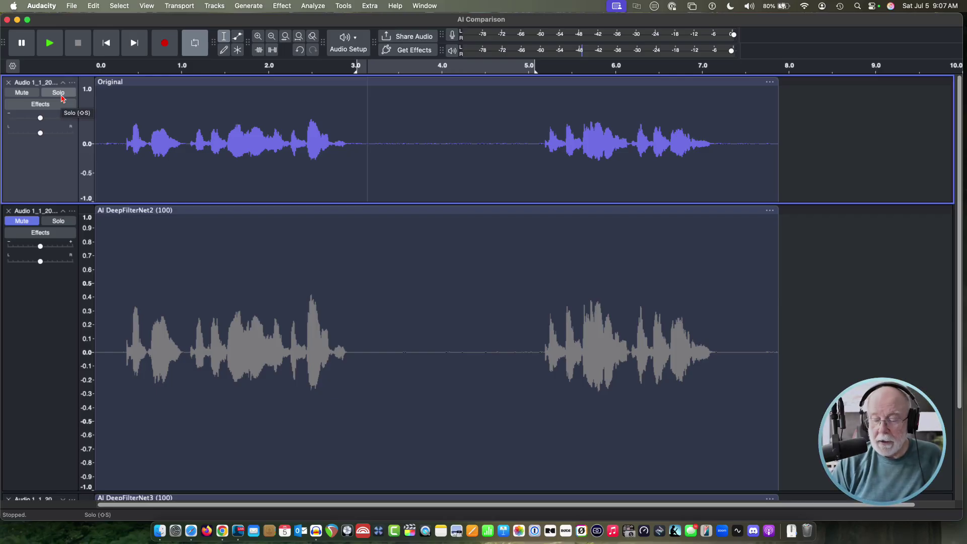
pyautogui.press('space')
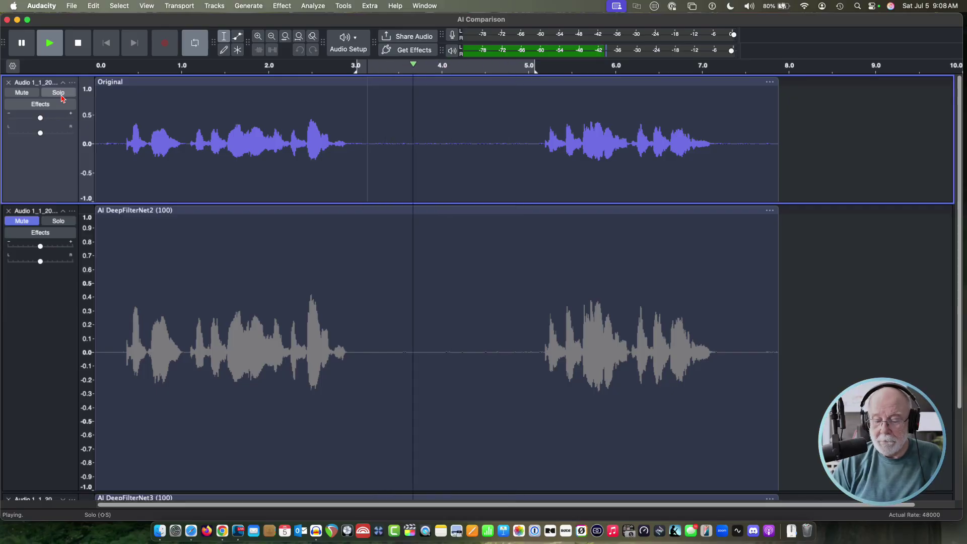
pyautogui.press('space')
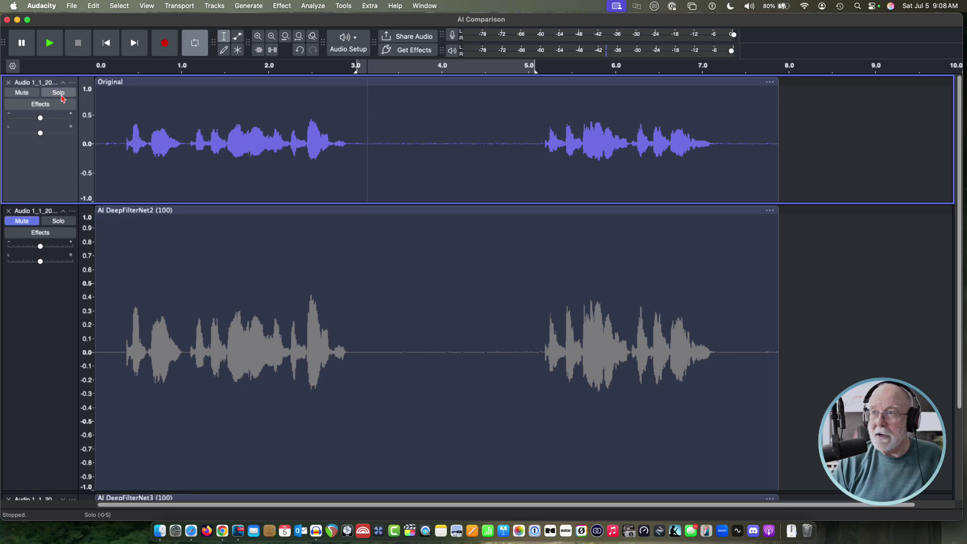
pyautogui.click(60, 94)
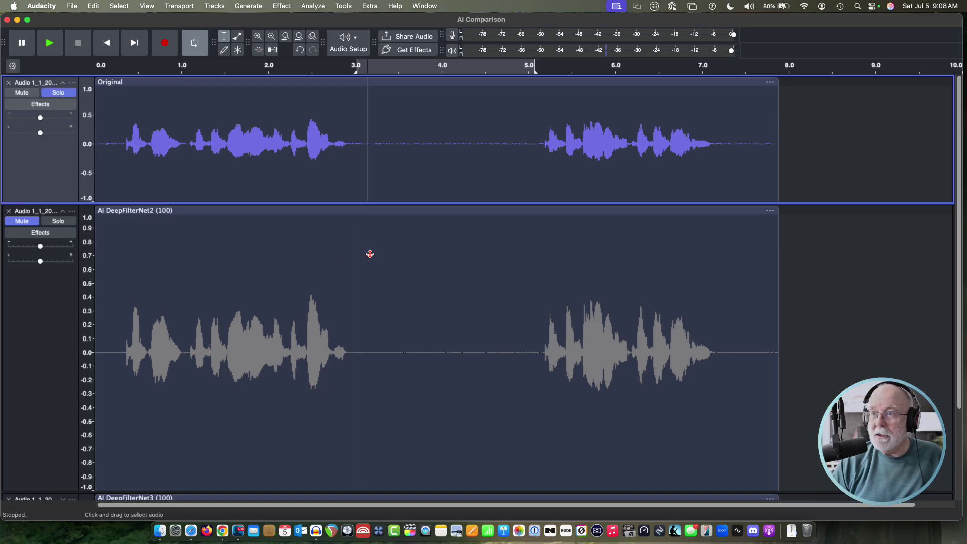
# Step: Solo the AI DeepFilterNet2 (100) track and play the looped pause from about 3.3 seconds, then stop playback
pyautogui.moveTo(367, 258); pyautogui.dragTo(522, 252)
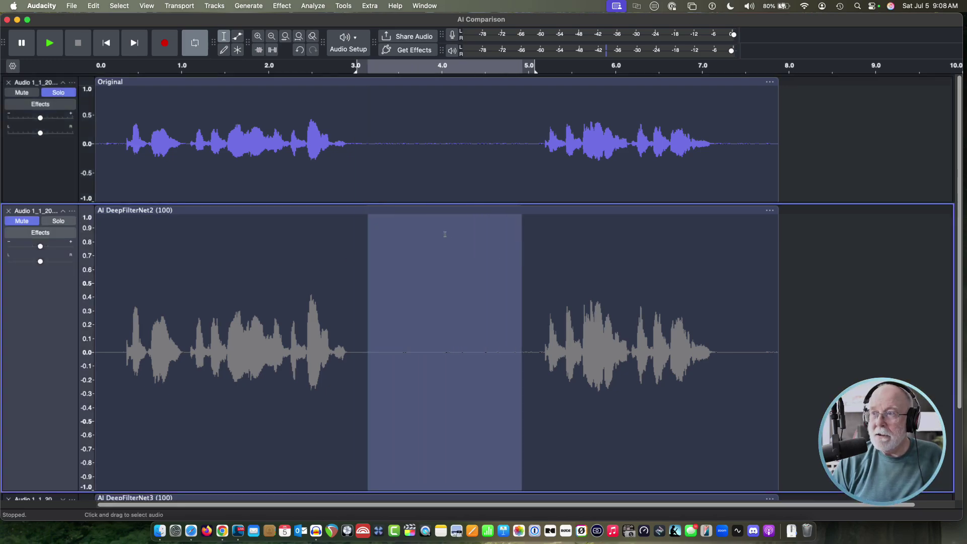
pyautogui.click(59, 220)
pyautogui.click(380, 258)
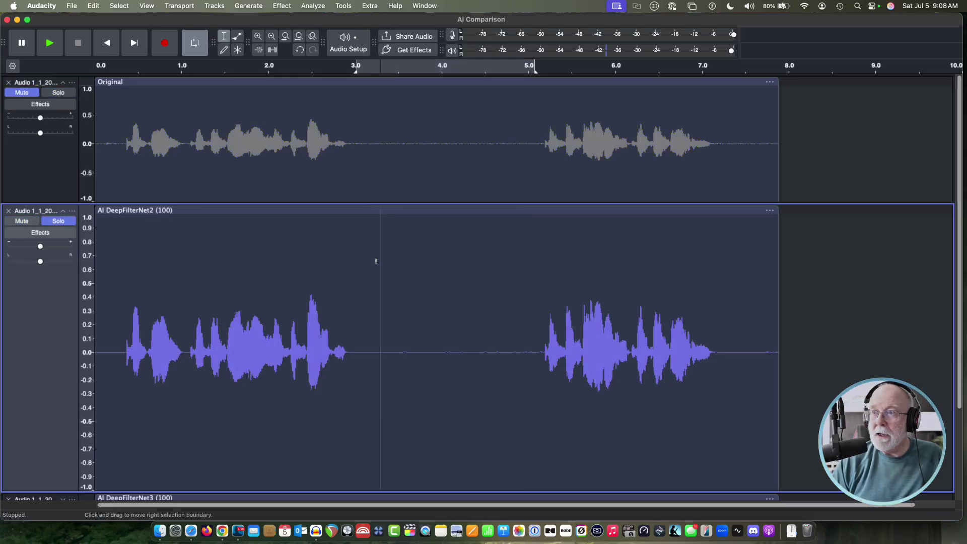
pyautogui.click(50, 44)
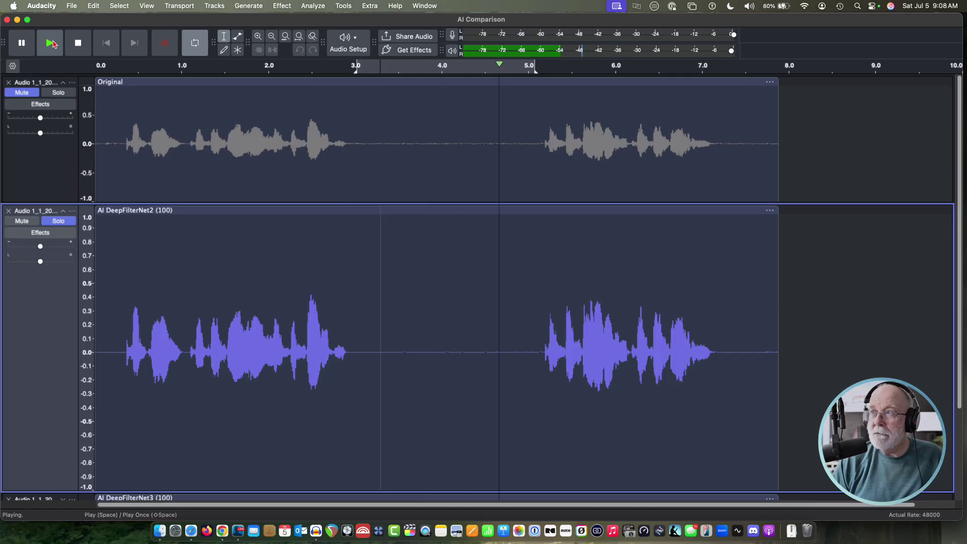
pyautogui.click(78, 44)
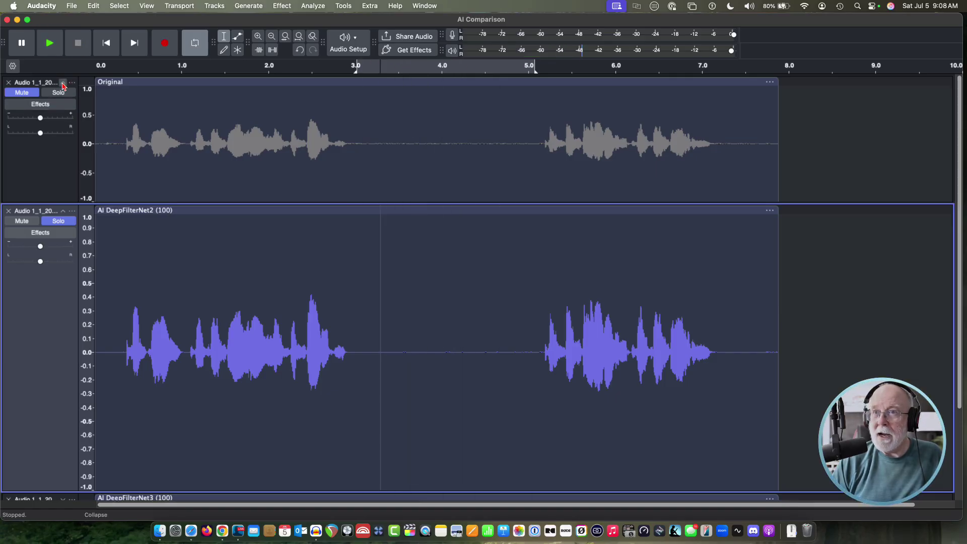
# Step: Collapse the AI DeepFilterNet2 (100) track, then expand and solo the AI DeepFilterNet3 (100) track
pyautogui.click(64, 212)
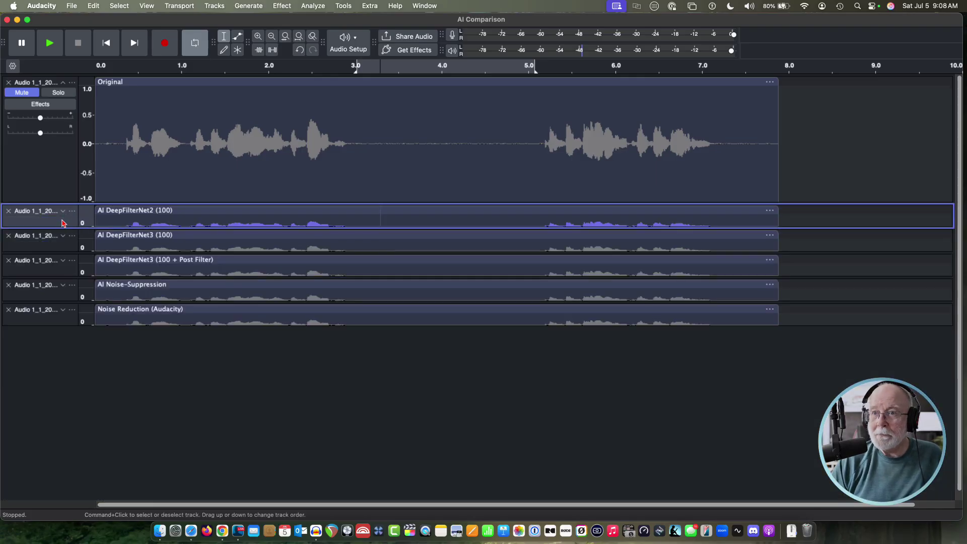
pyautogui.click(63, 236)
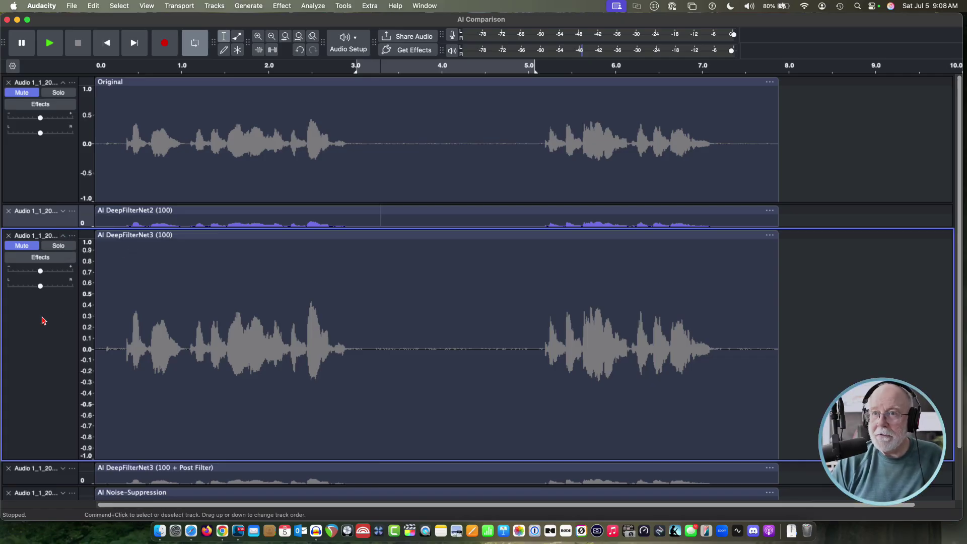
pyautogui.click(59, 246)
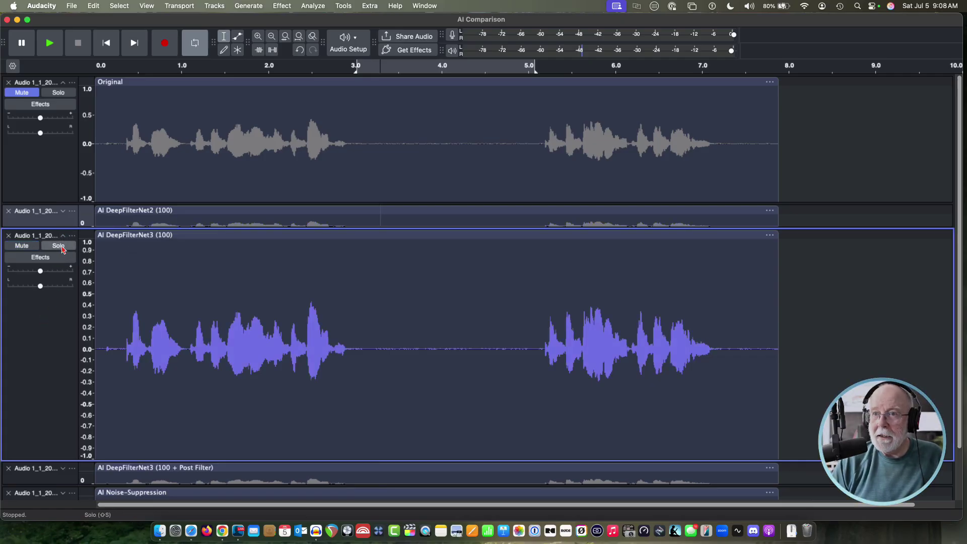
# Step: Apply OpenVINO Noise Suppression to the whole AI DeepFilterNet3 (100) track using deepfilternet3, a 100 dB attenuation limit and the post-filter disabled
pyautogui.click(56, 304)
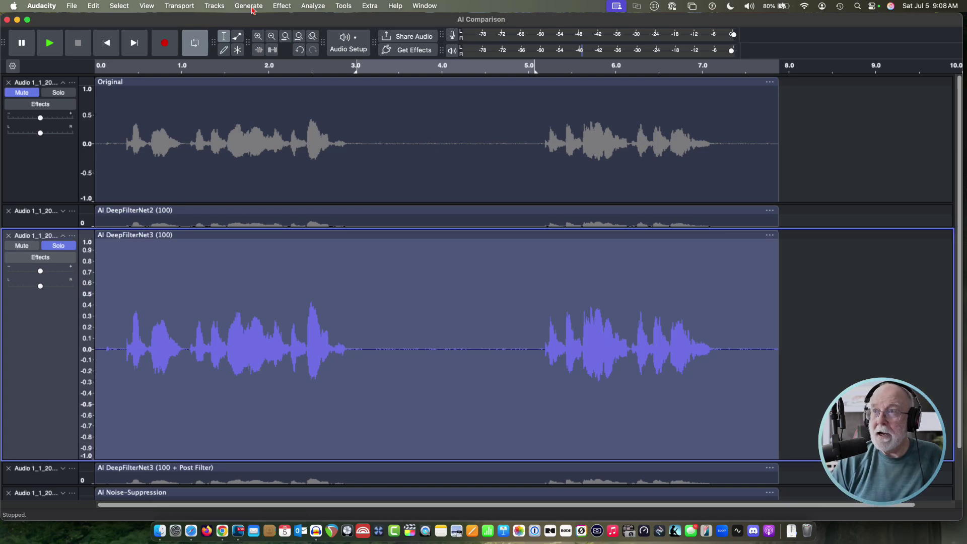
pyautogui.click(282, 6)
pyautogui.moveTo(299, 118)
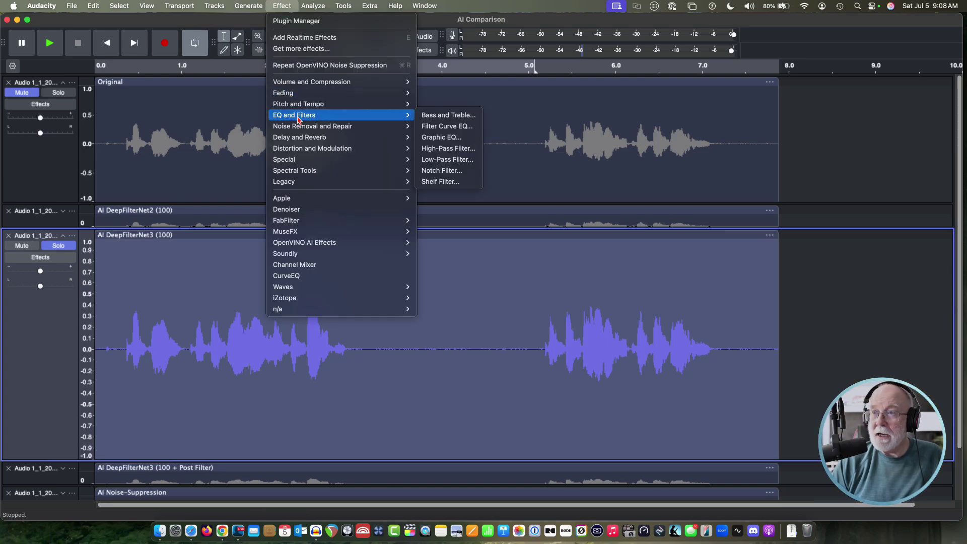
pyautogui.moveTo(319, 245)
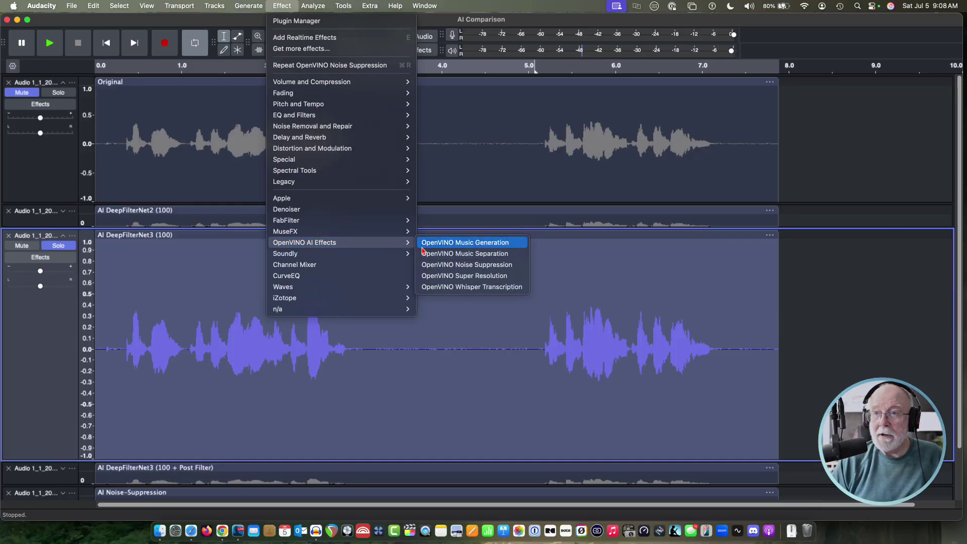
pyautogui.click(453, 265)
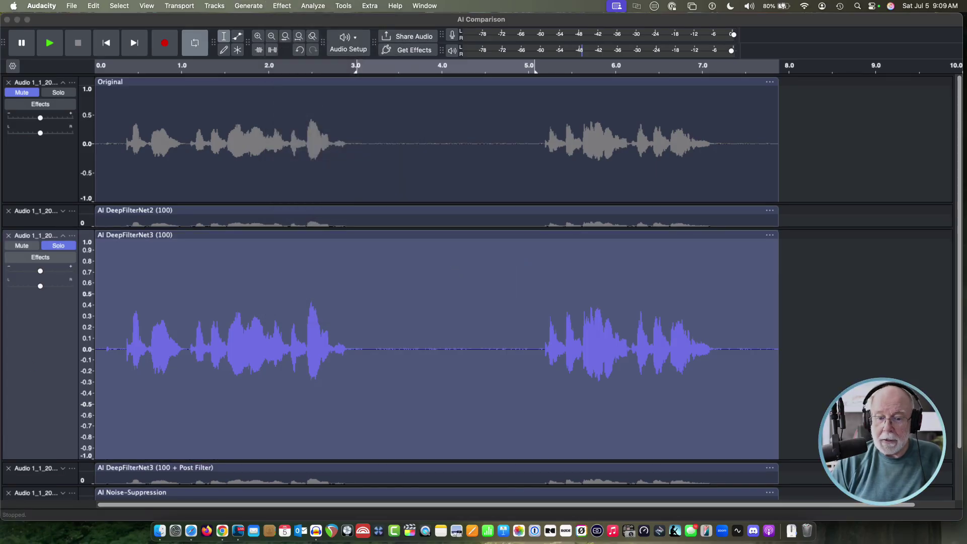
pyautogui.moveTo(292, 220); pyautogui.dragTo(454, 162)
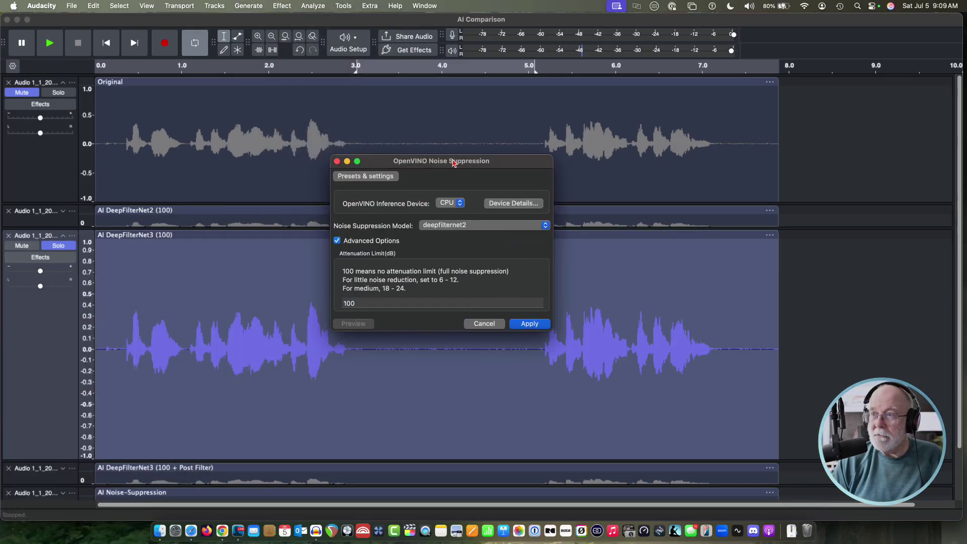
pyautogui.click(547, 228)
pyautogui.click(488, 236)
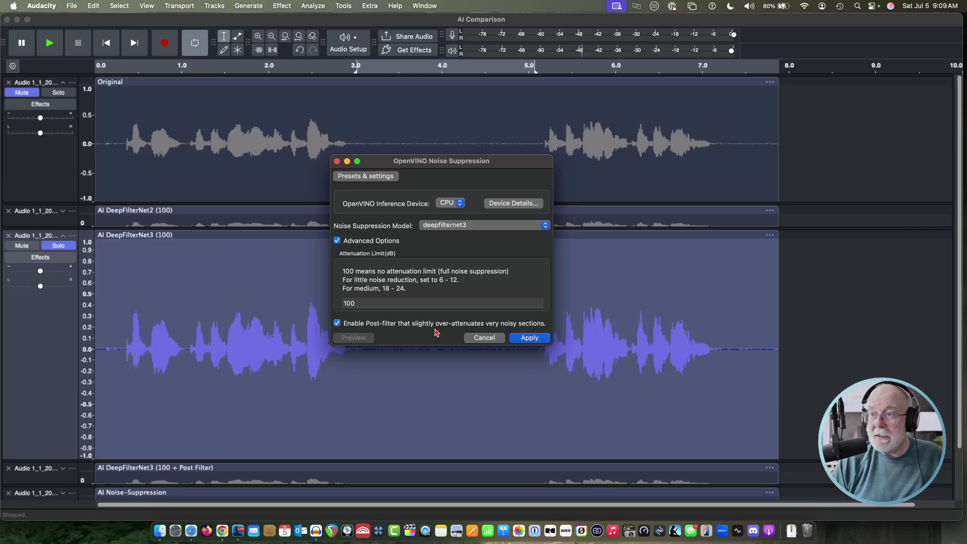
pyautogui.click(340, 325)
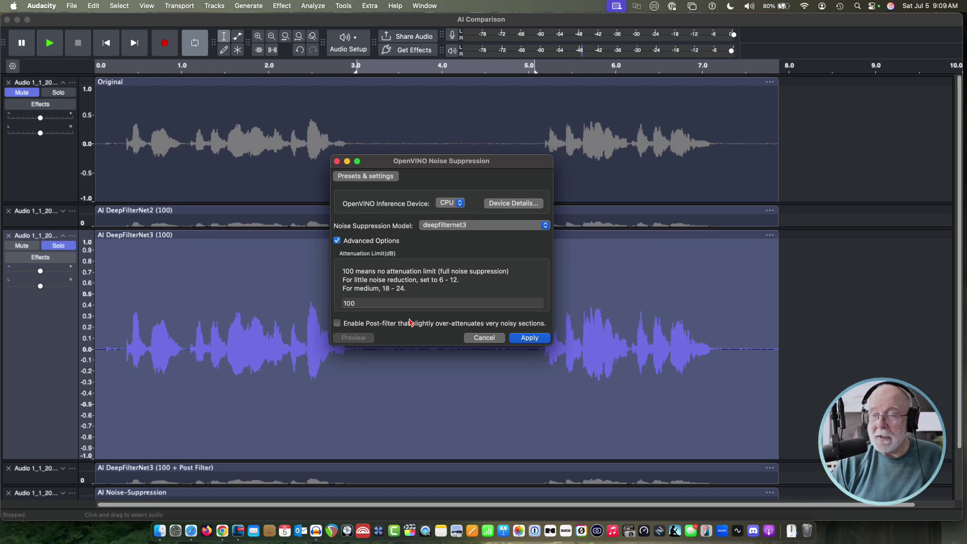
pyautogui.click(530, 338)
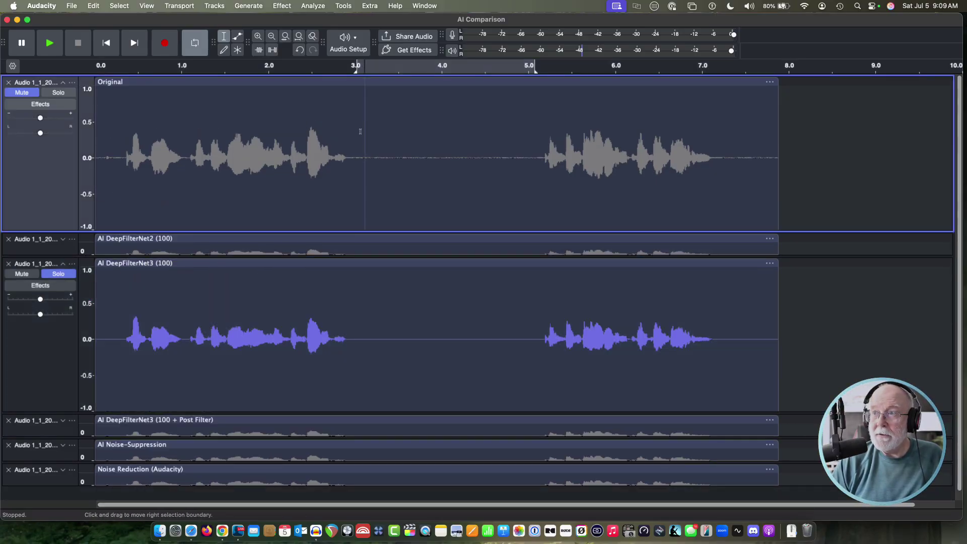
# Step: Play the looped pause on the soloed AI DeepFilterNet3 (100) track from about 3.1 seconds and stop playback
pyautogui.click(364, 130)
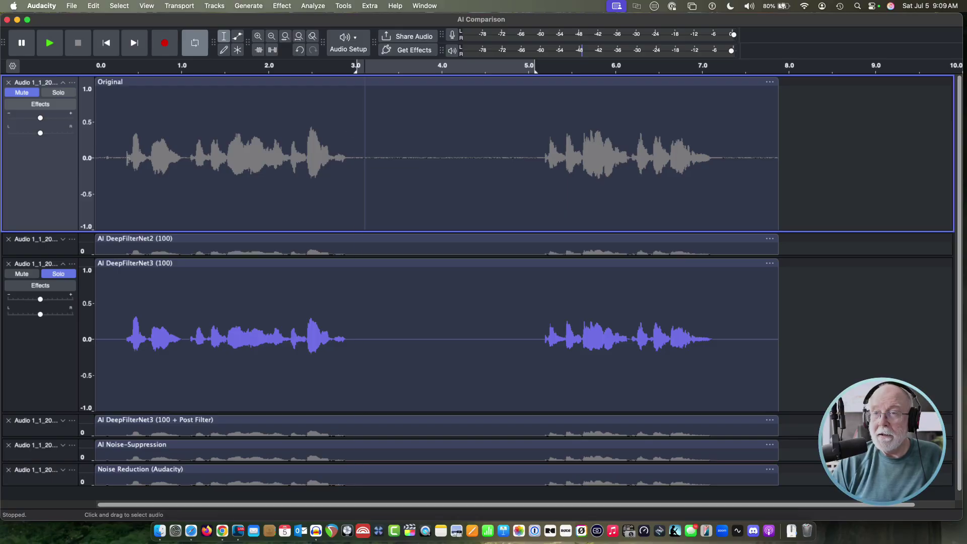
pyautogui.click(50, 44)
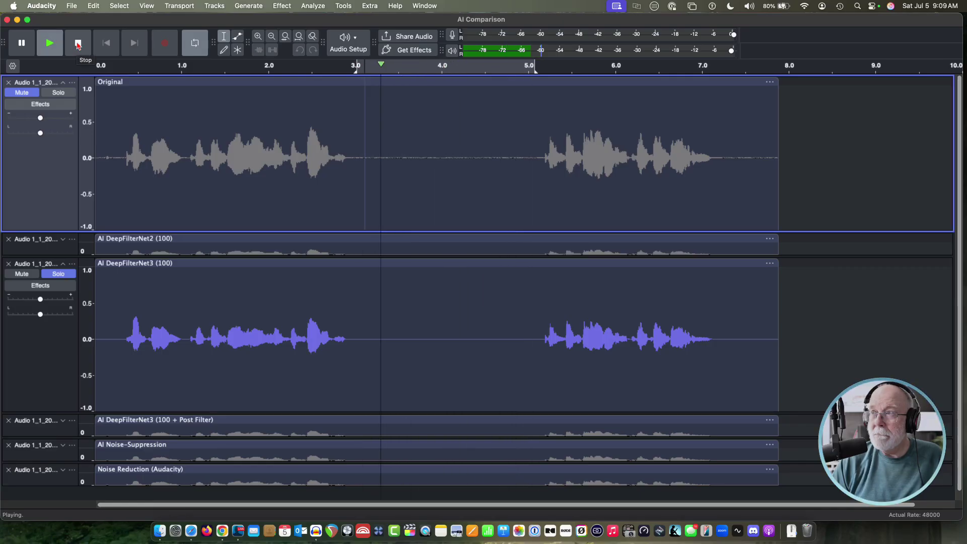
pyautogui.click(78, 45)
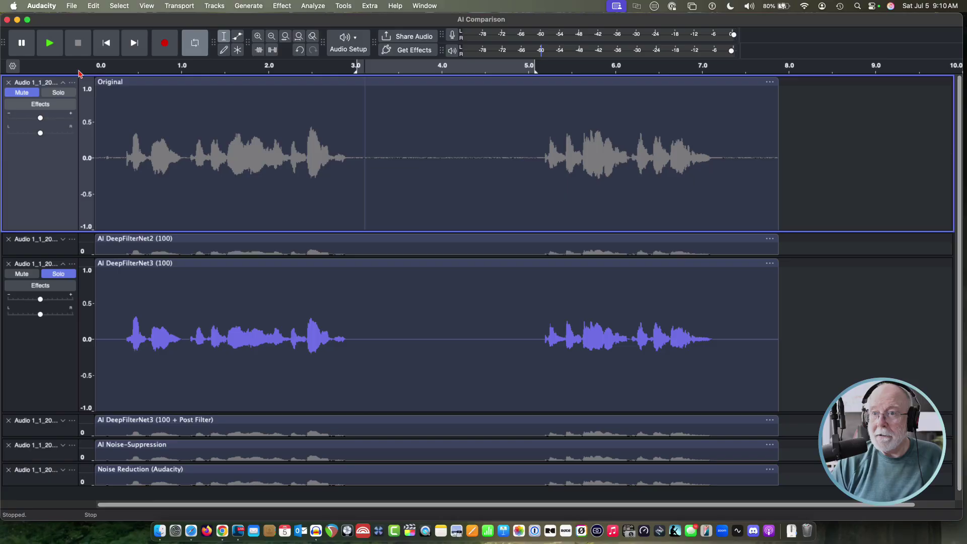
# Step: Collapse the AI DeepFilterNet3 (100) track, then expand, solo and heighten the AI DeepFilterNet3 (100 + Post Filter) track
pyautogui.click(63, 264)
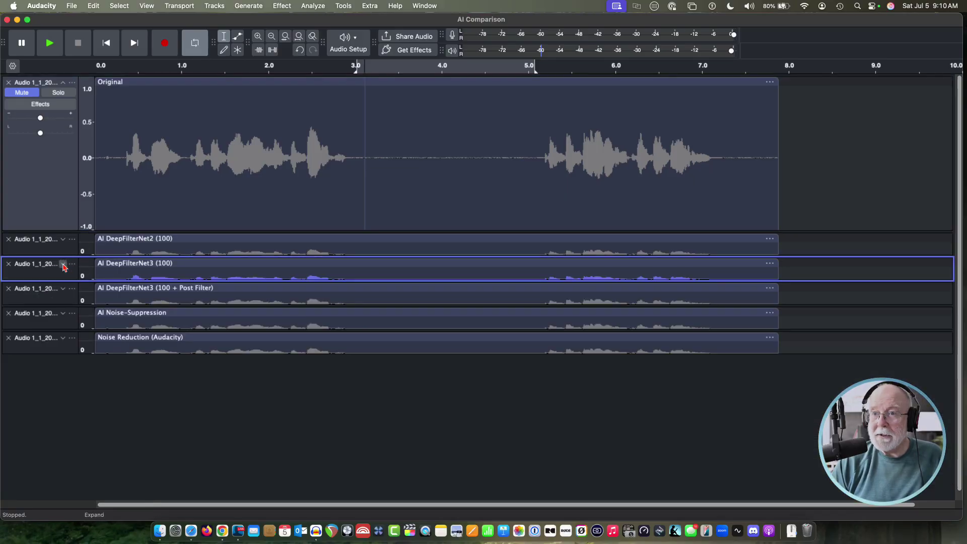
pyautogui.click(63, 289)
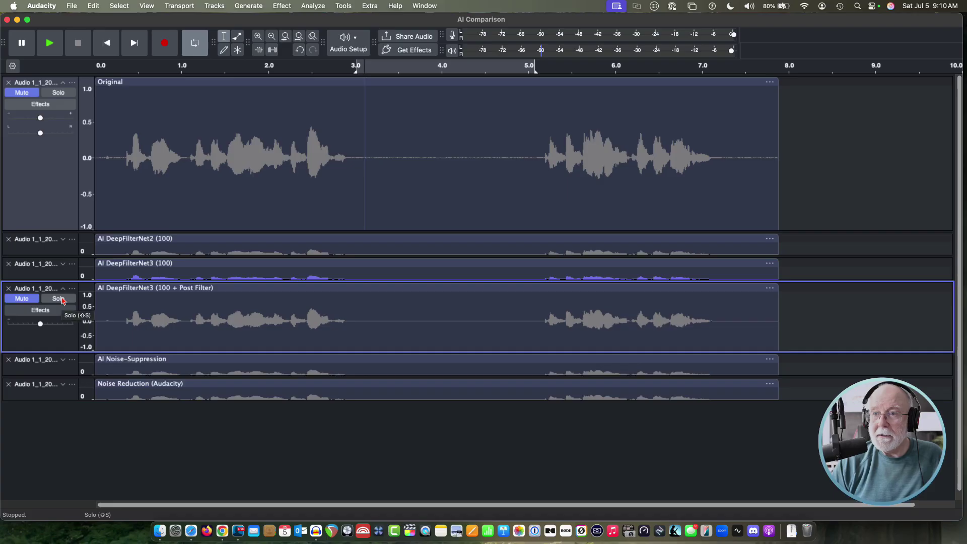
pyautogui.click(61, 299)
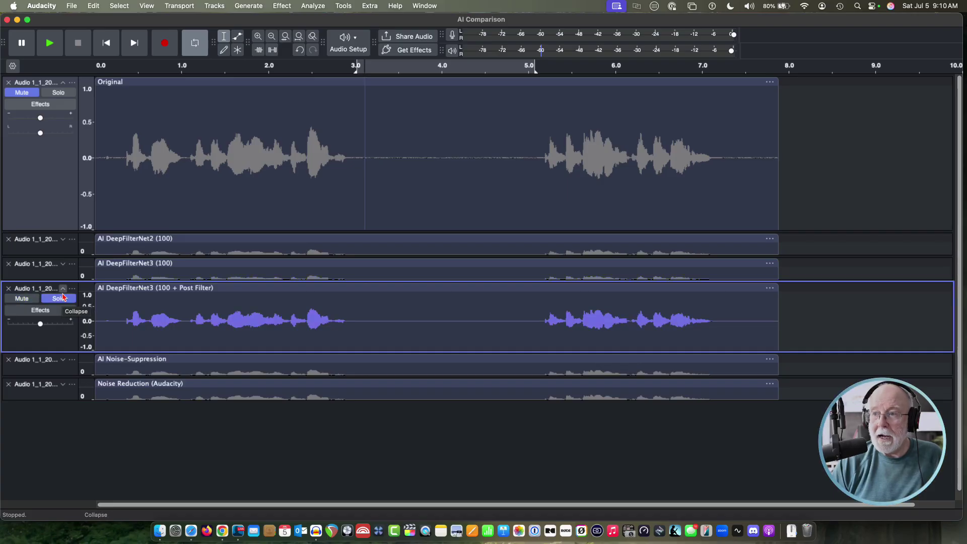
pyautogui.moveTo(65, 351); pyautogui.dragTo(60, 410)
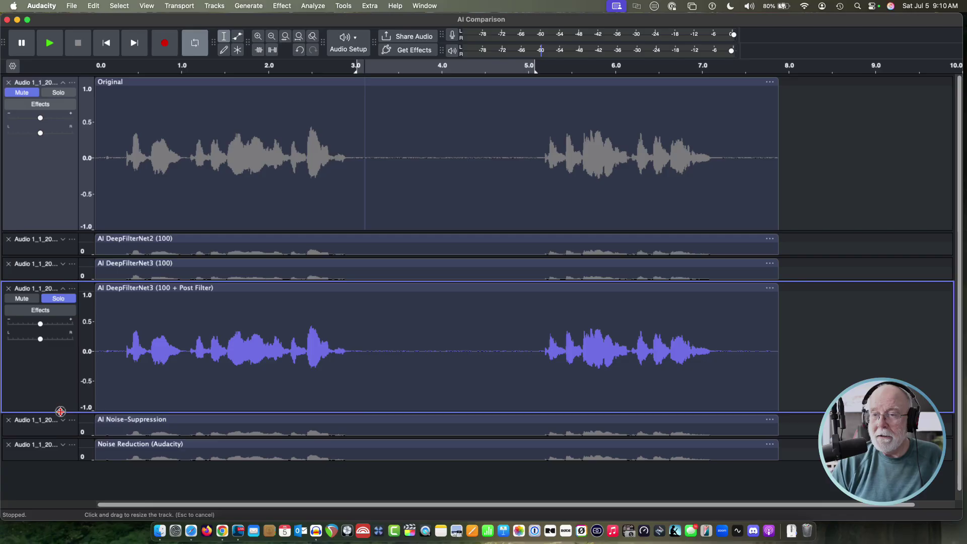
# Step: Apply OpenVINO Noise Suppression to the whole Post Filter track using deepfilternet3, a 100 dB attenuation limit and the post-filter enabled
pyautogui.click(56, 358)
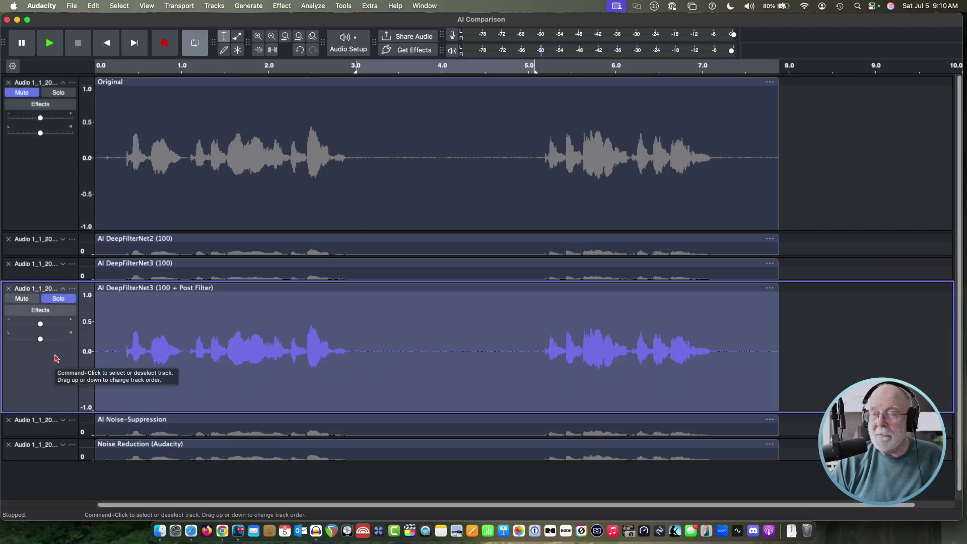
pyautogui.click(290, 7)
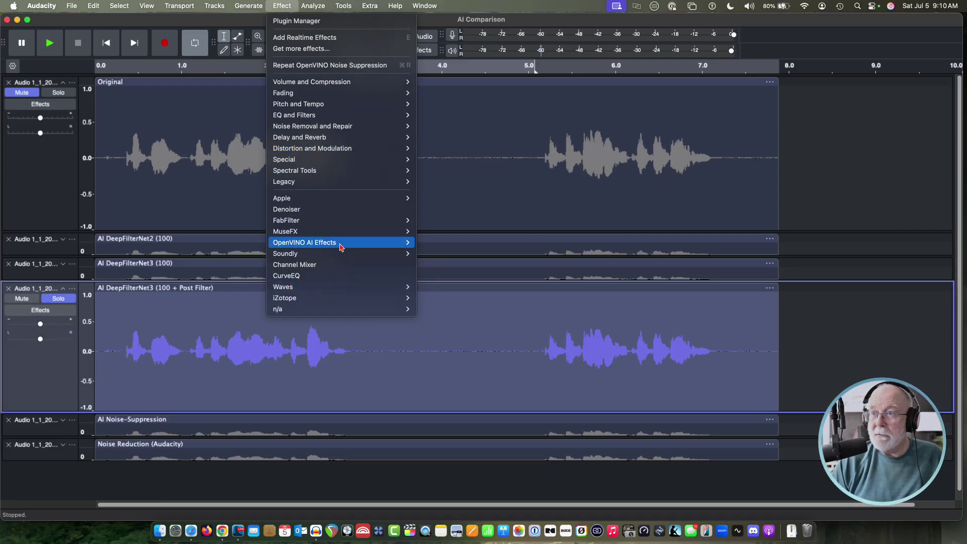
pyautogui.moveTo(339, 243)
pyautogui.click(478, 266)
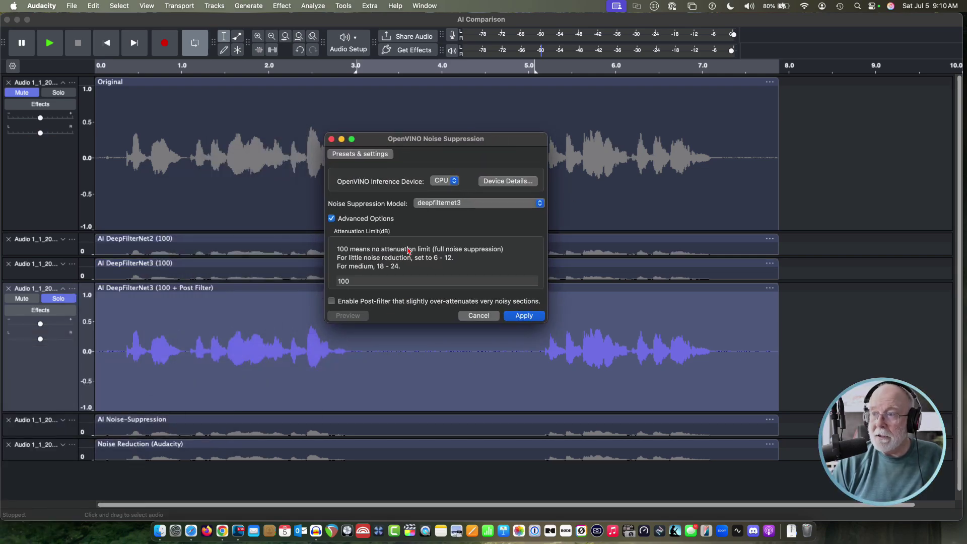
pyautogui.click(331, 301)
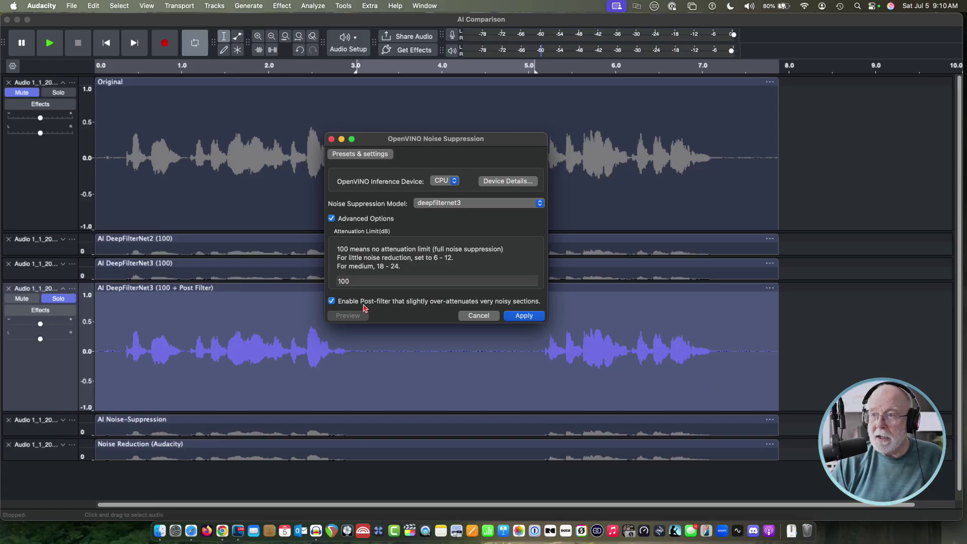
pyautogui.click(527, 316)
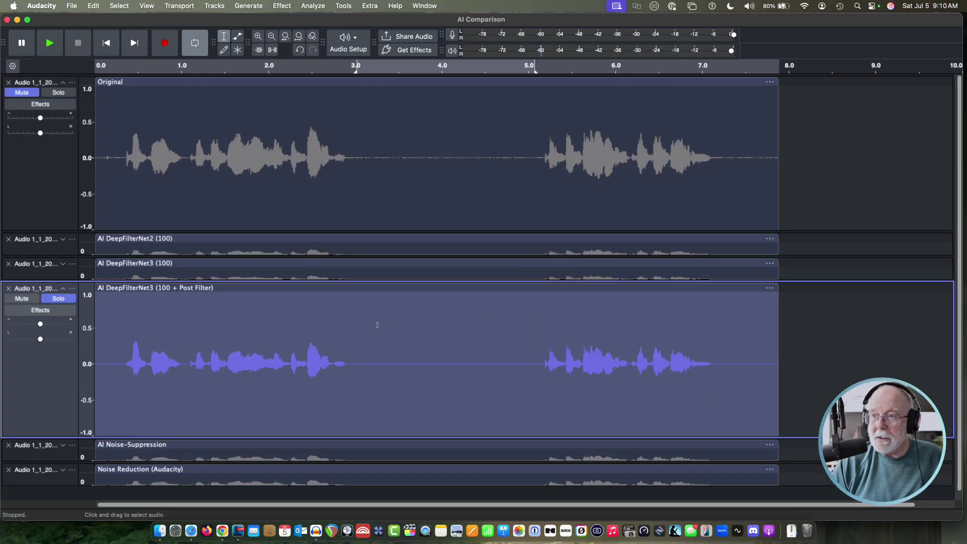
# Step: Play the looped pause on the AI DeepFilterNet3 (100 + Post Filter) track from about 3.1 seconds and stop playback
pyautogui.click(367, 319)
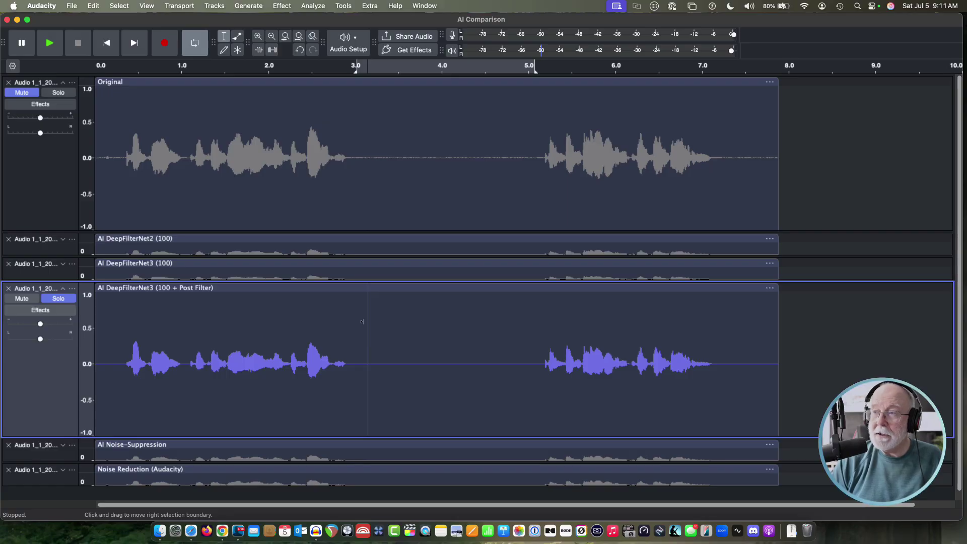
pyautogui.press('space')
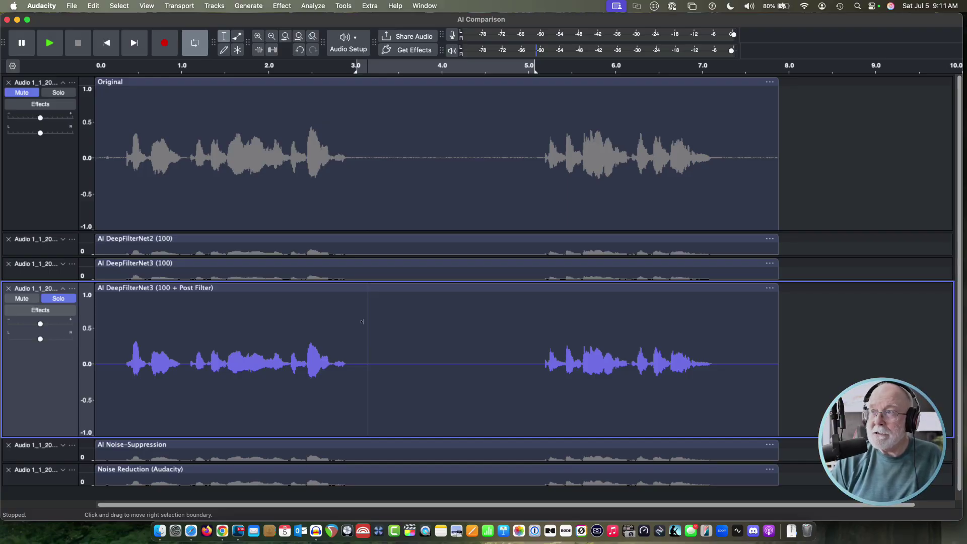
pyautogui.press('space')
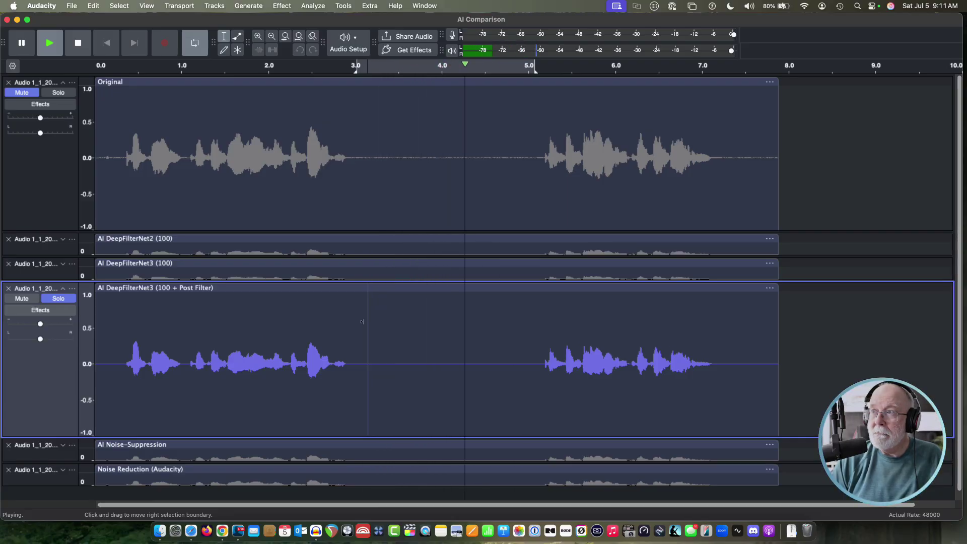
pyautogui.press('space')
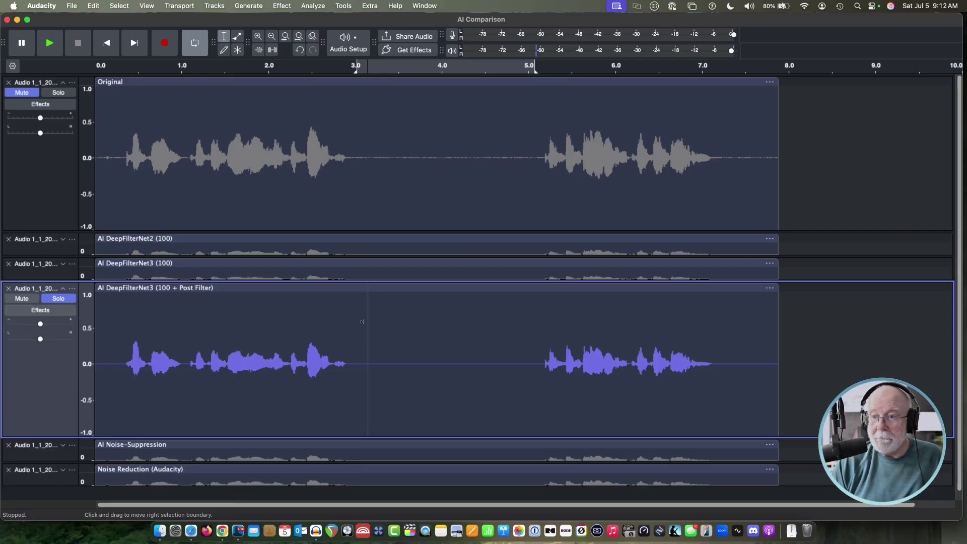
# Step: Collapse the AI DeepFilterNet3 (100 + Post Filter) track, then expand, heighten and solo the AI Noise-Suppression track
pyautogui.click(63, 288)
pyautogui.click(63, 313)
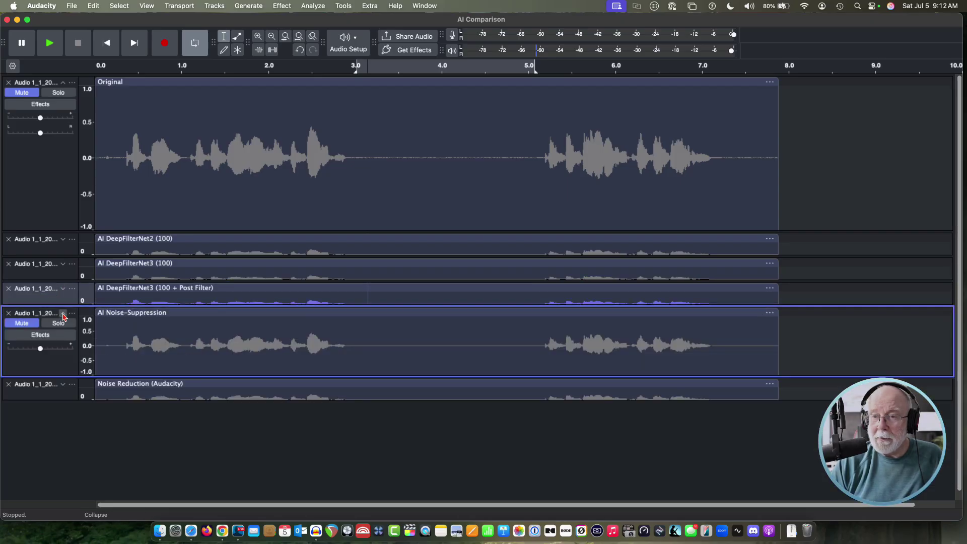
pyautogui.moveTo(90, 377); pyautogui.dragTo(82, 445)
pyautogui.click(66, 325)
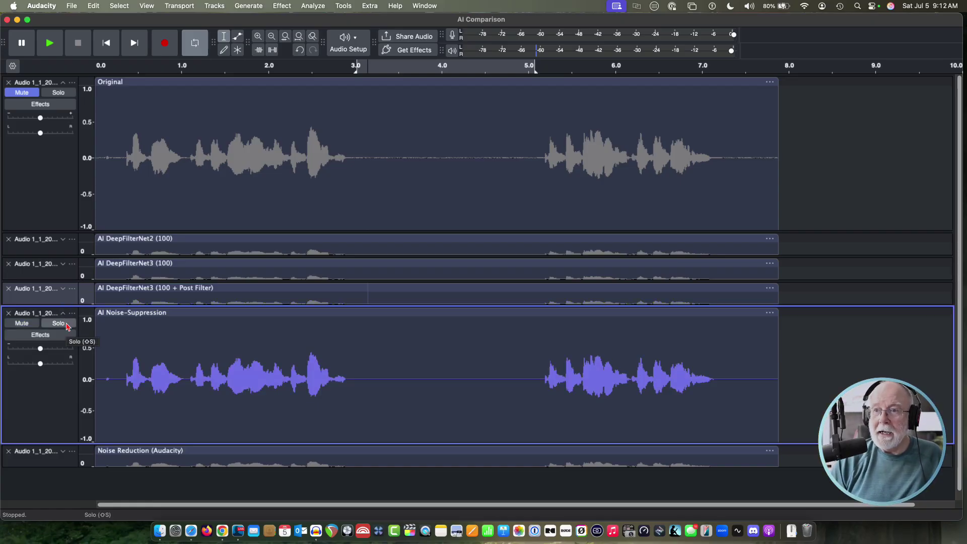
pyautogui.click(51, 325)
# Step: Apply OpenVINO Noise Suppression to the whole AI Noise-Suppression track using the noise-suppression-denseunet-ll-0001 model
pyautogui.click(51, 382)
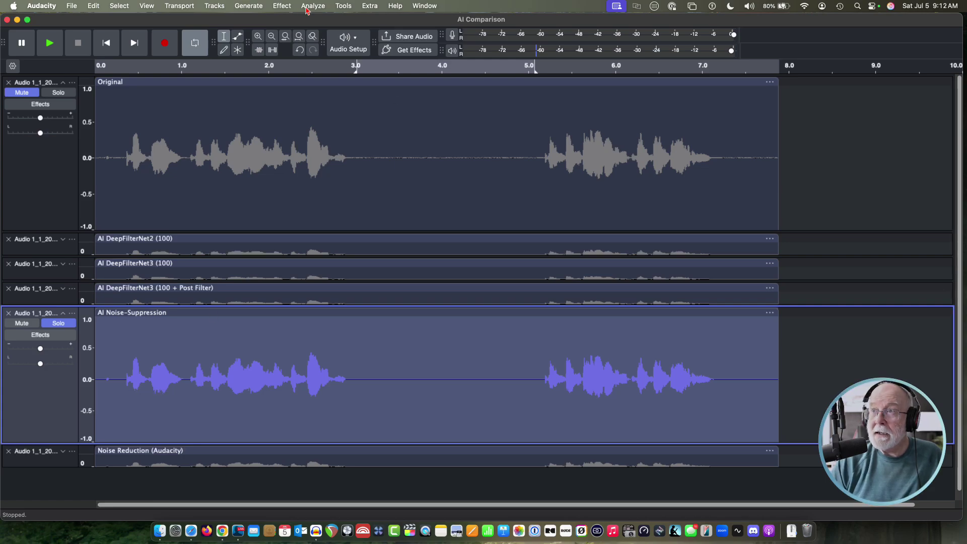
pyautogui.click(283, 6)
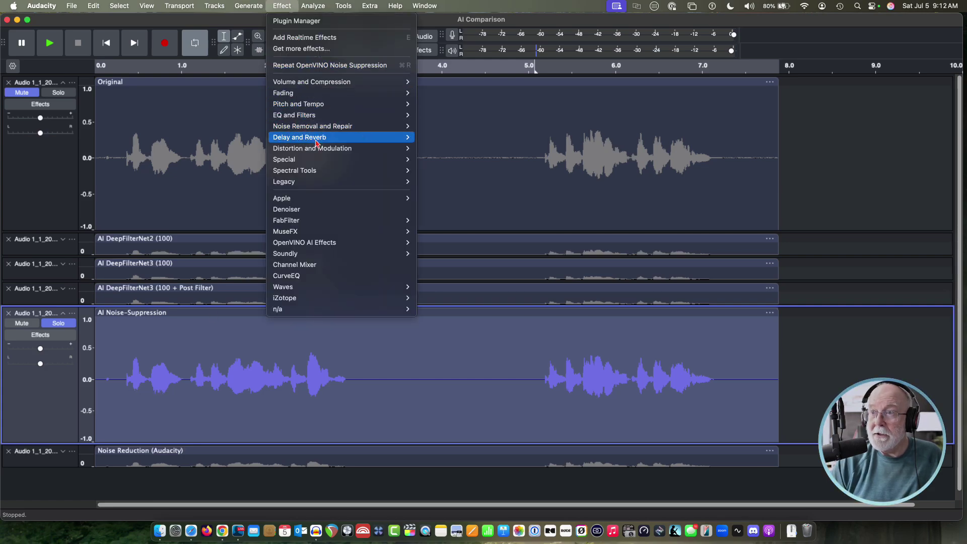
pyautogui.moveTo(315, 246)
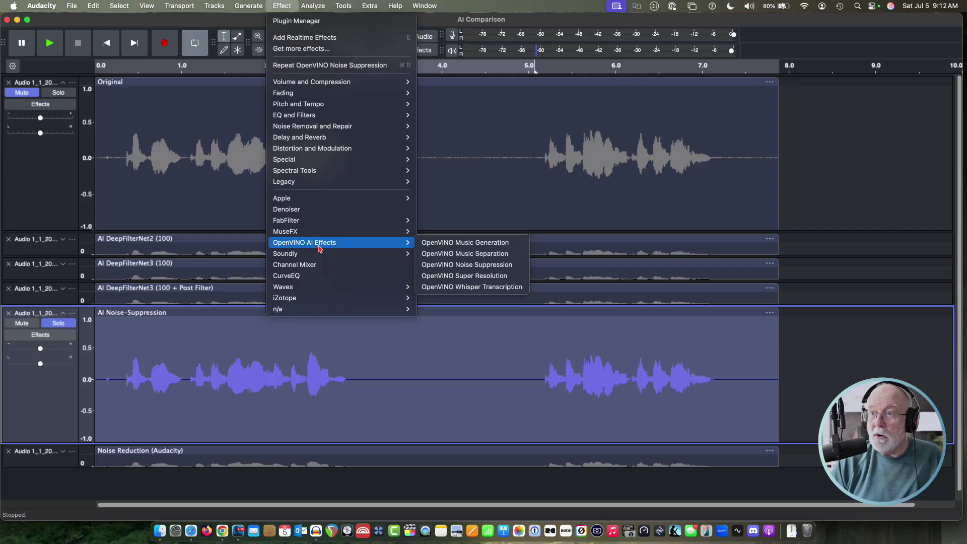
pyautogui.click(460, 266)
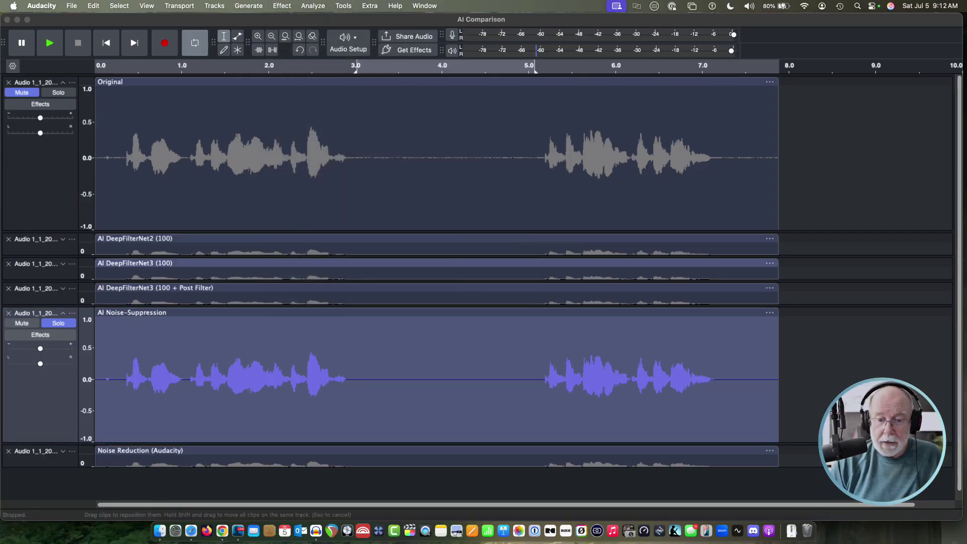
pyautogui.moveTo(288, 198); pyautogui.dragTo(416, 155)
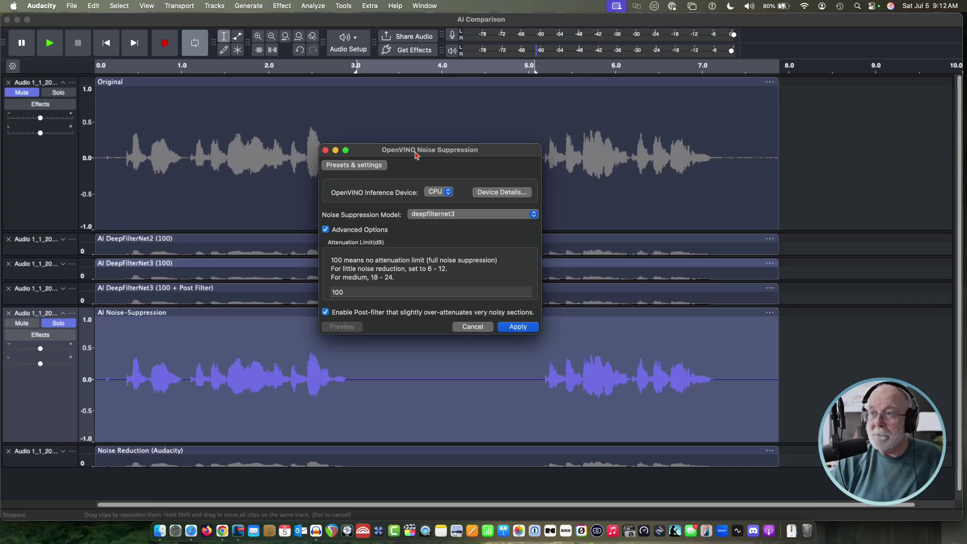
pyautogui.click(531, 216)
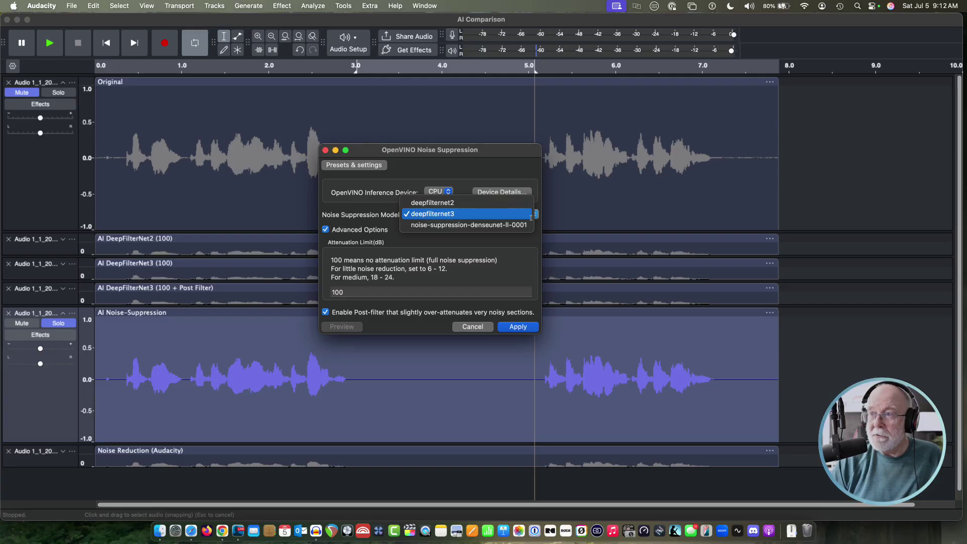
pyautogui.click(499, 228)
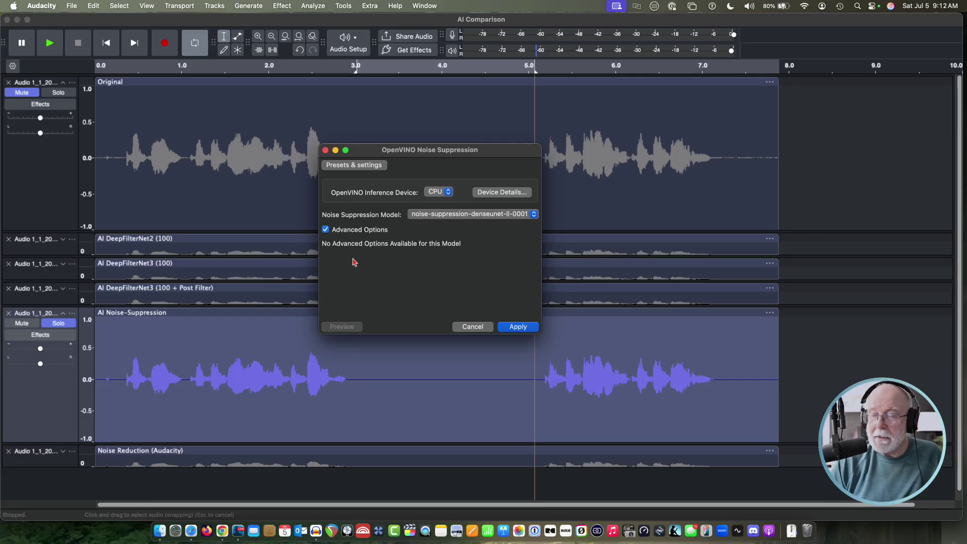
pyautogui.click(523, 328)
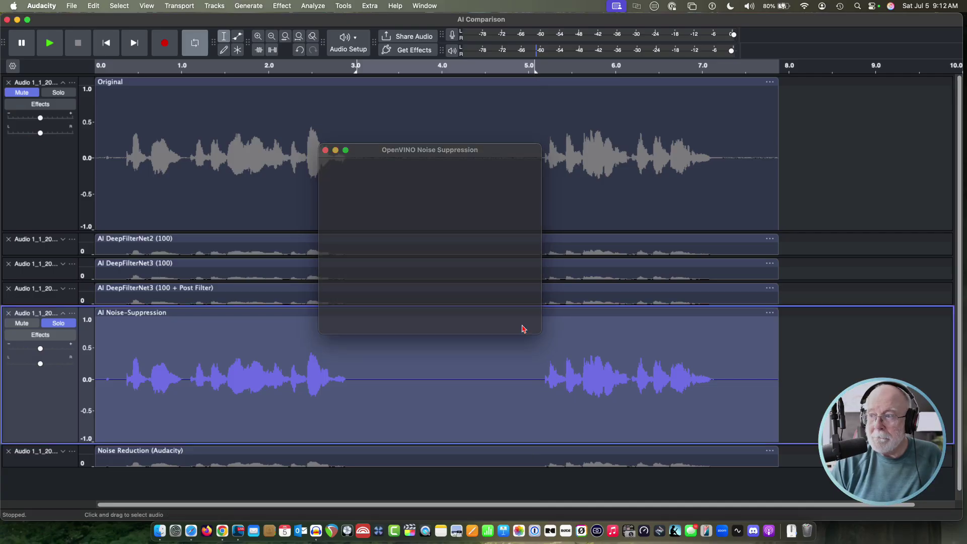
# Step: Play the looped pause on the AI Noise-Suppression track twice from about 3.2 seconds, stopping playback each time
pyautogui.click(421, 367)
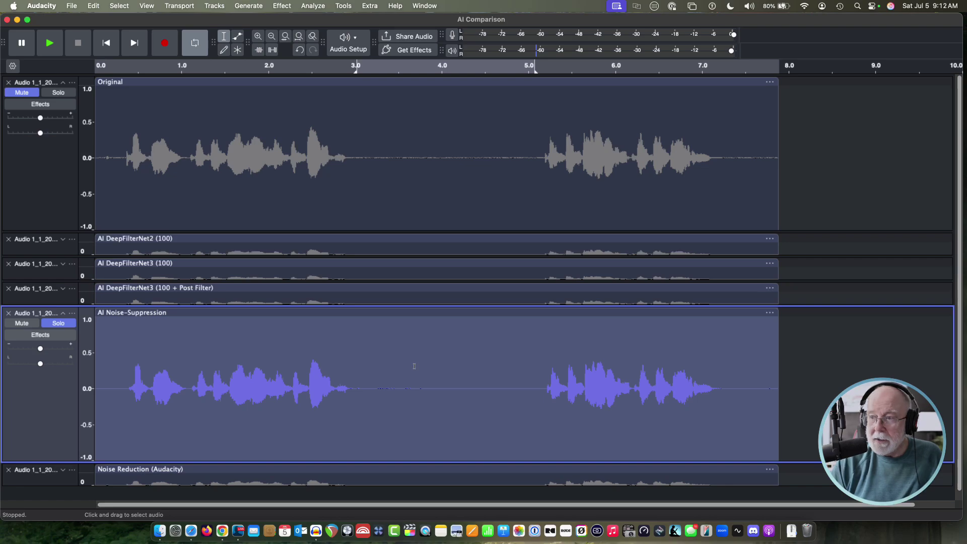
pyautogui.click(371, 351)
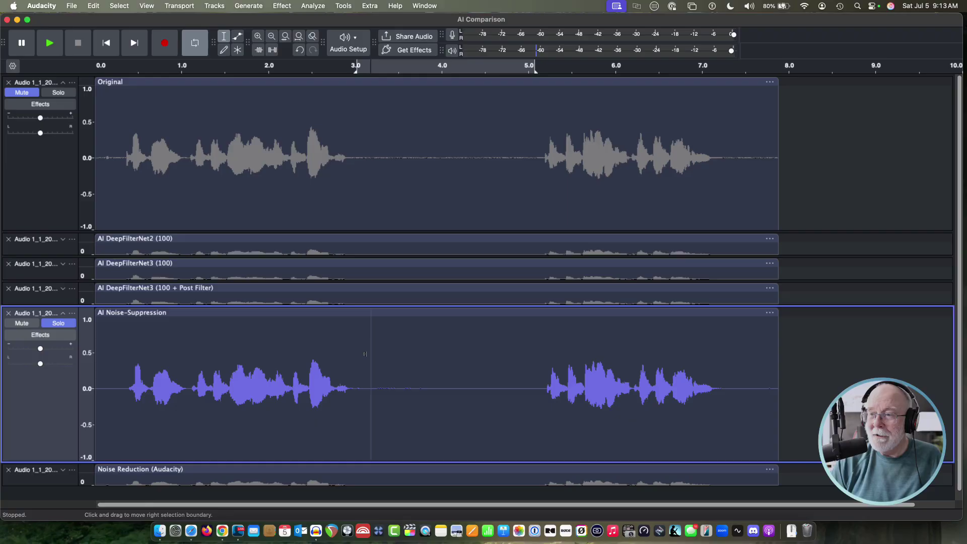
pyautogui.press('space')
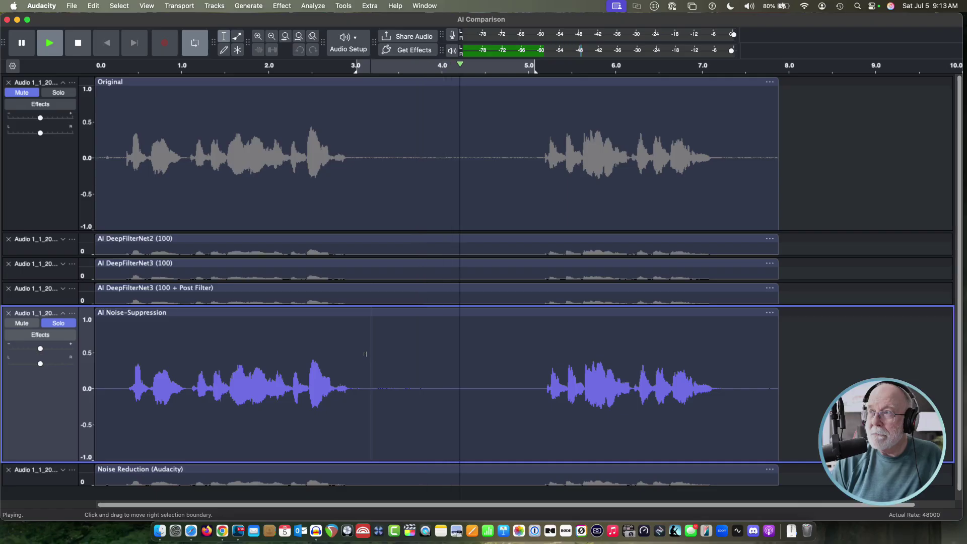
pyautogui.press('space')
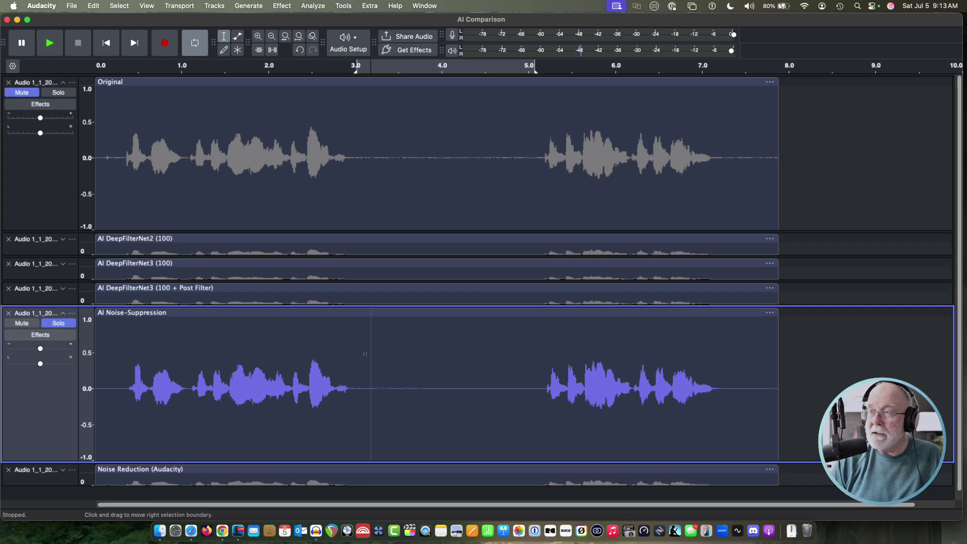
pyautogui.press('space')
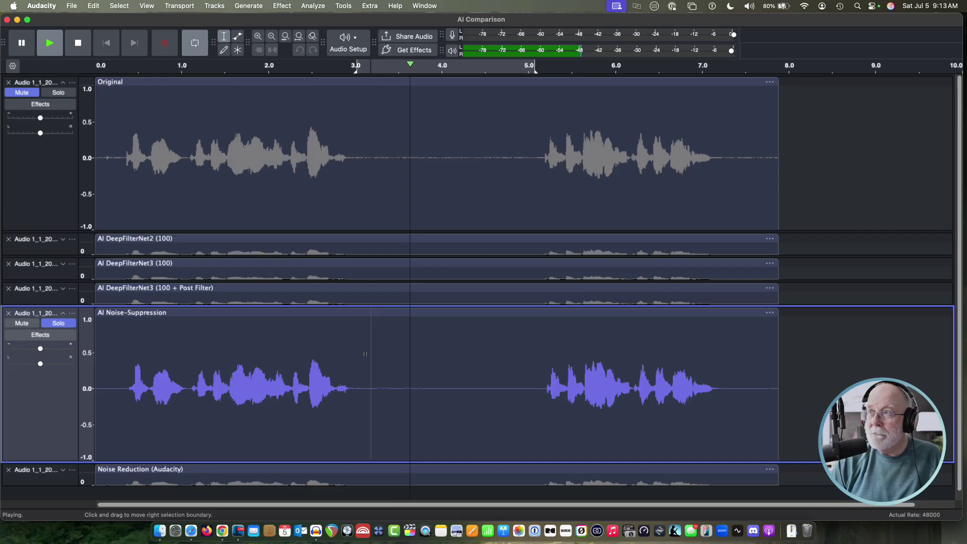
pyautogui.press('space')
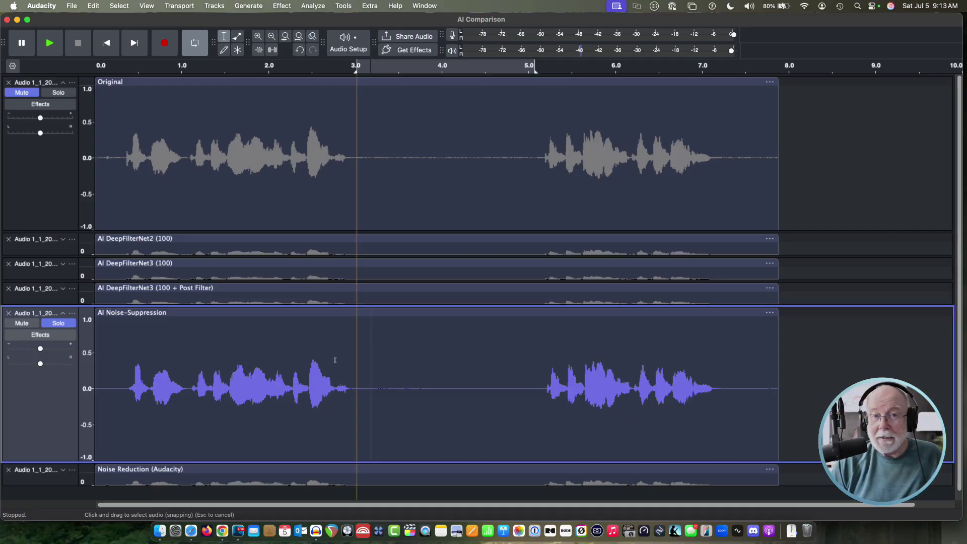
# Step: Collapse the AI Noise-Suppression track, then expand, heighten, select and solo the Noise Reduction (Audacity) track
pyautogui.click(63, 314)
pyautogui.click(63, 339)
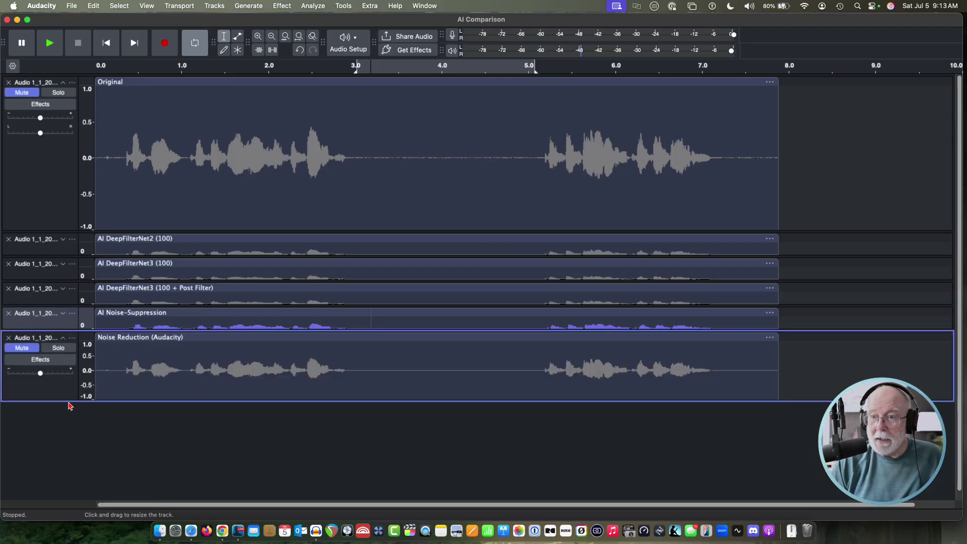
pyautogui.moveTo(66, 401); pyautogui.dragTo(59, 466)
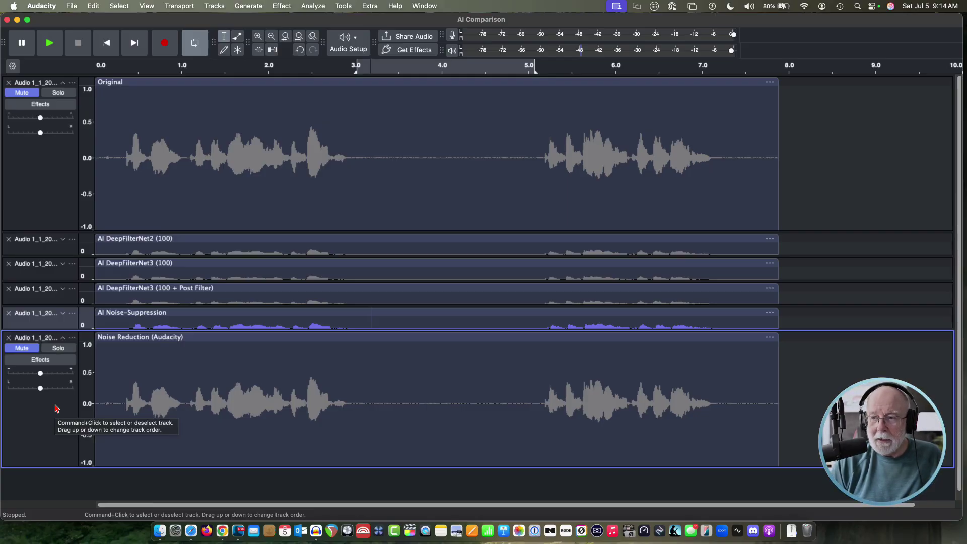
pyautogui.click(57, 408)
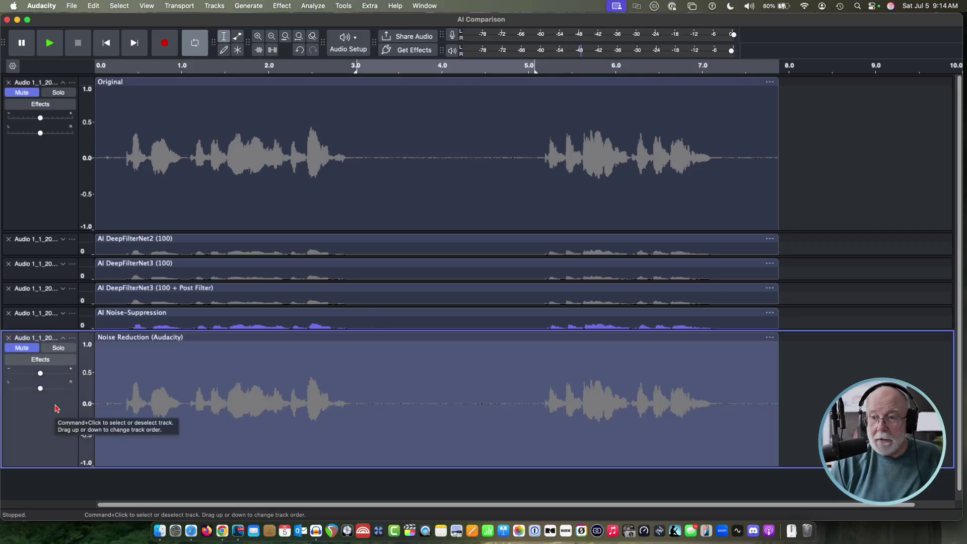
pyautogui.click(59, 347)
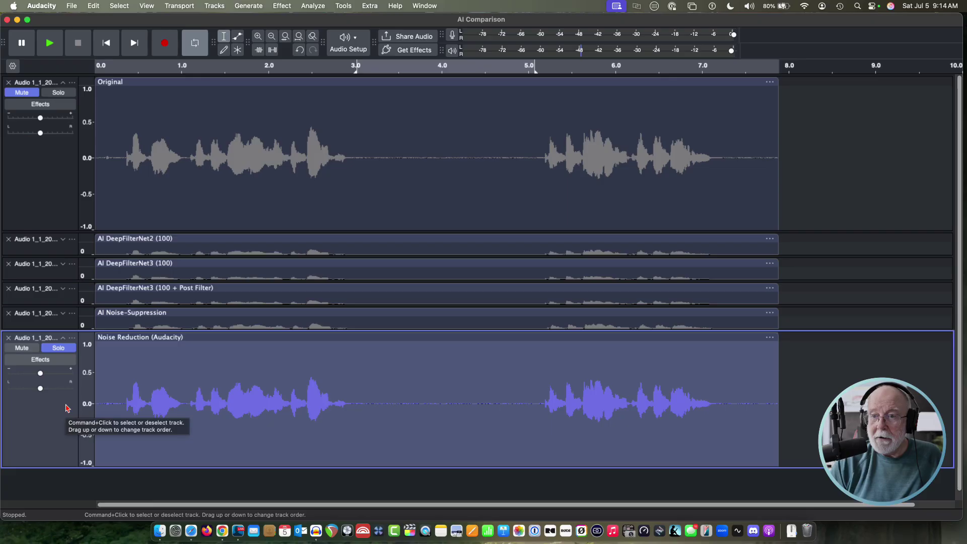
pyautogui.click(282, 6)
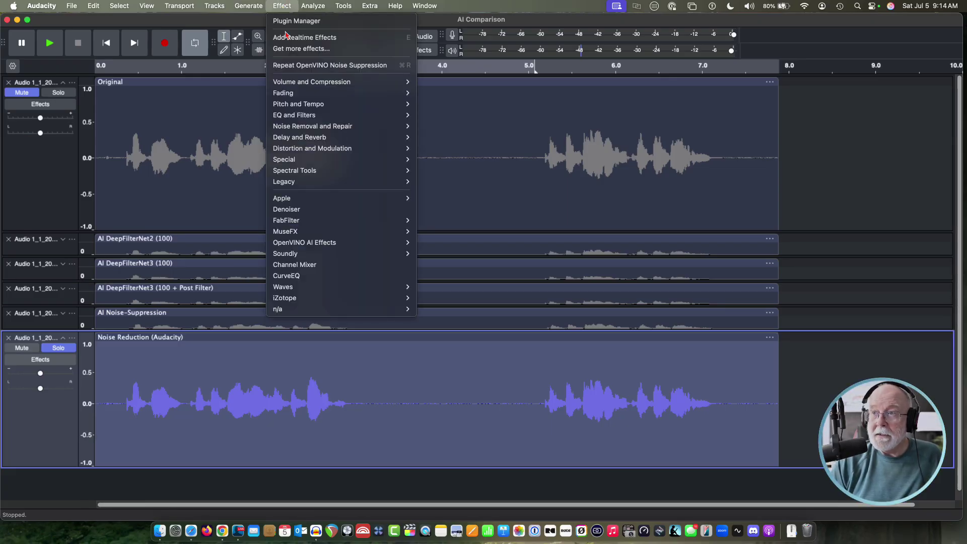
pyautogui.moveTo(322, 128)
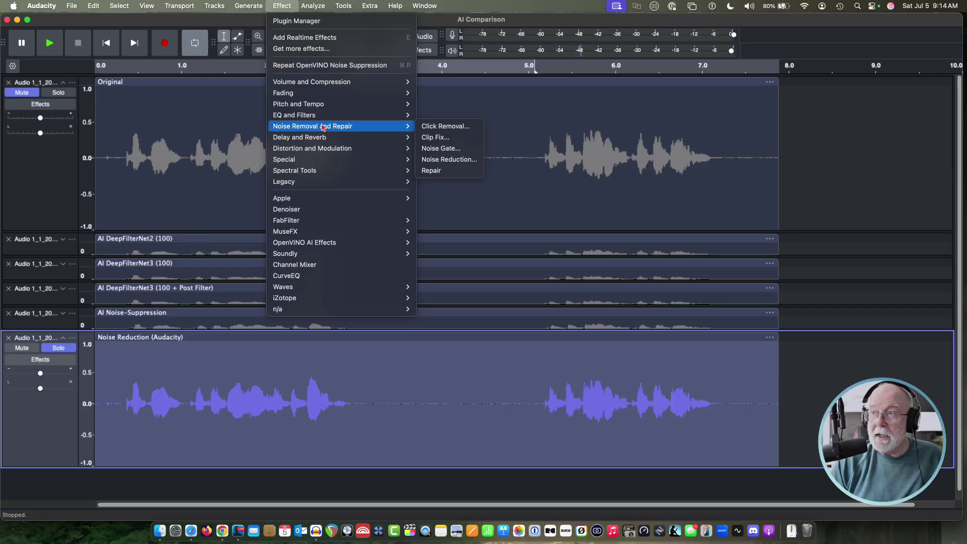
pyautogui.click(434, 160)
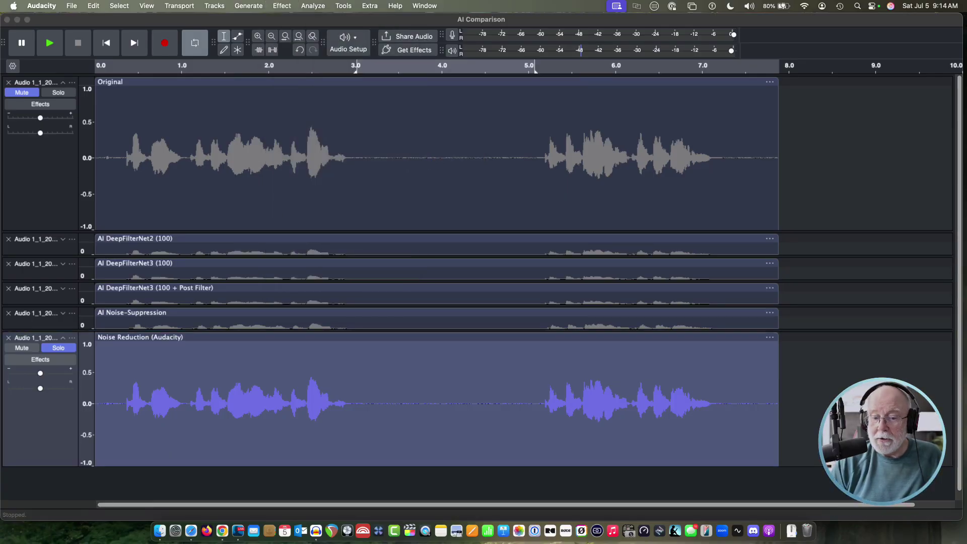
pyautogui.moveTo(333, 194); pyautogui.dragTo(500, 151)
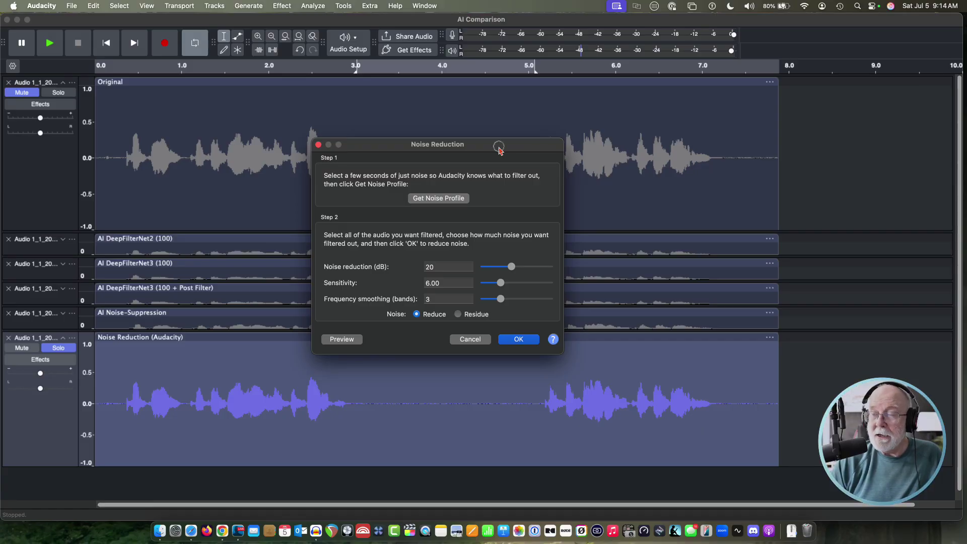
pyautogui.moveTo(500, 151); pyautogui.dragTo(504, 144)
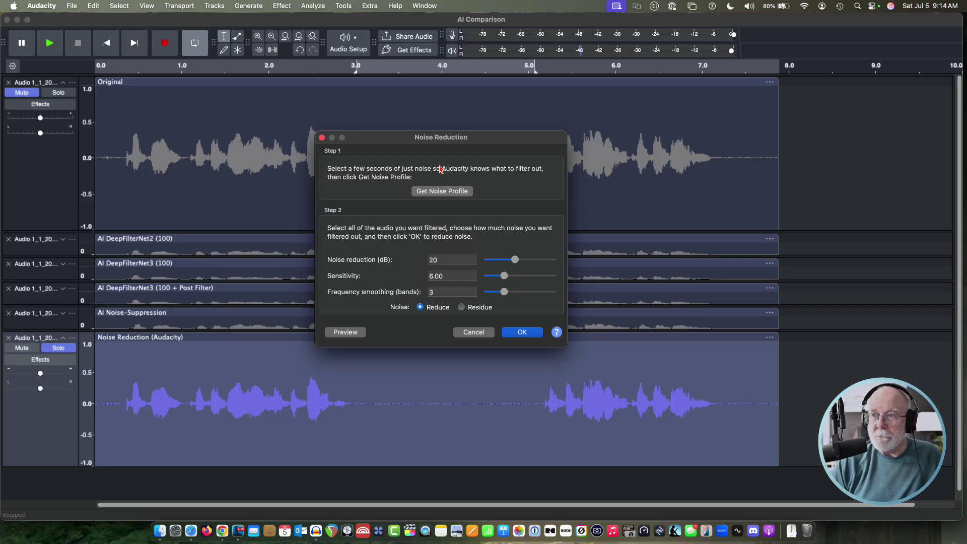
pyautogui.click(474, 333)
# Step: Solo the Original track, play its looped pause from about 3.1 seconds and stop playback
pyautogui.click(61, 95)
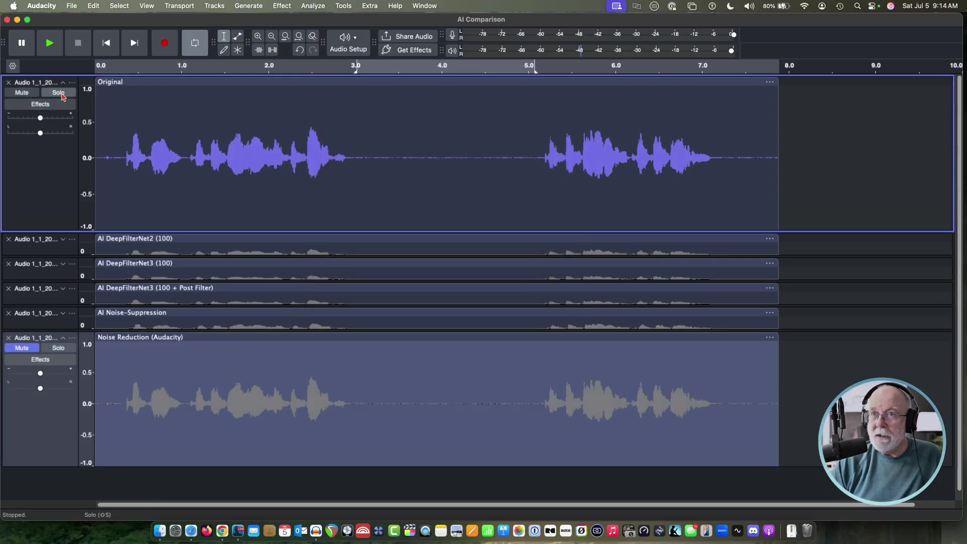
pyautogui.click(60, 94)
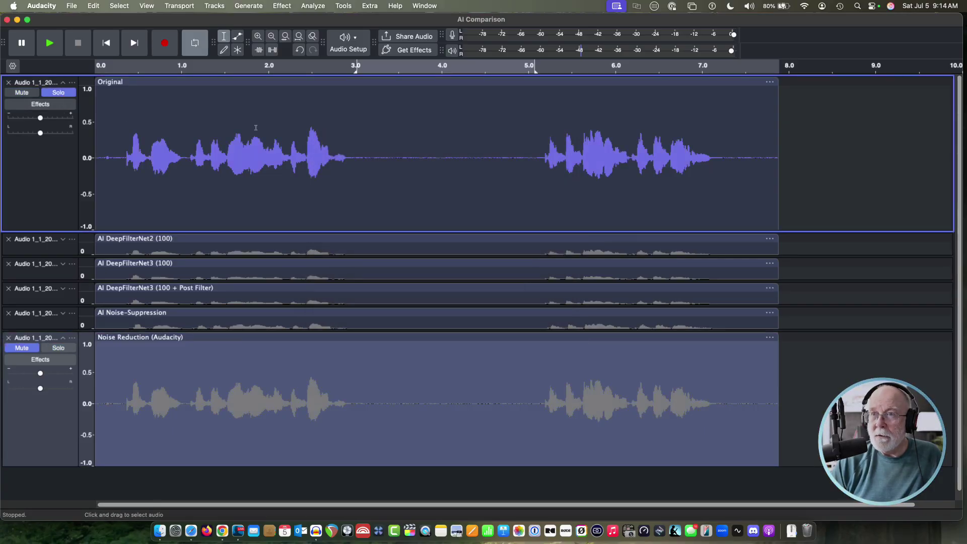
pyautogui.click(368, 114)
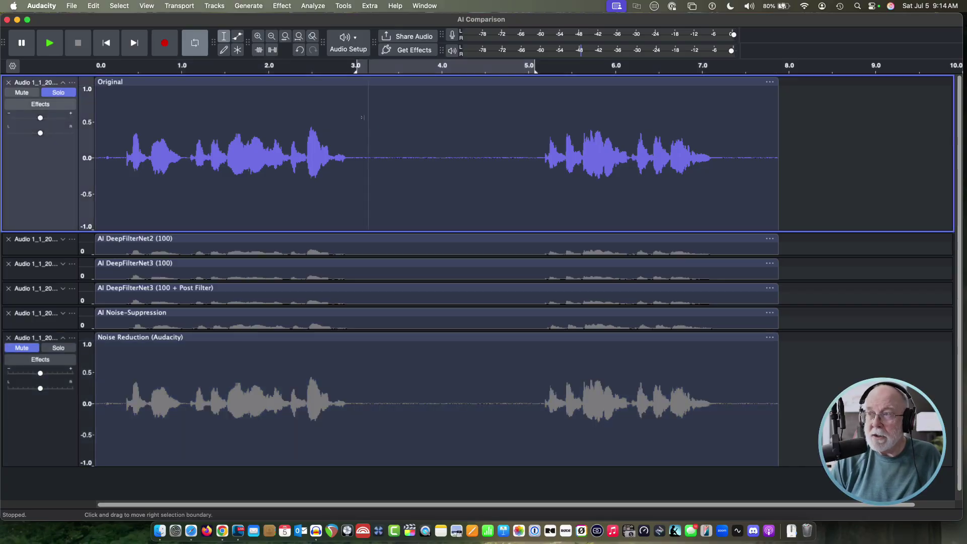
pyautogui.press('space')
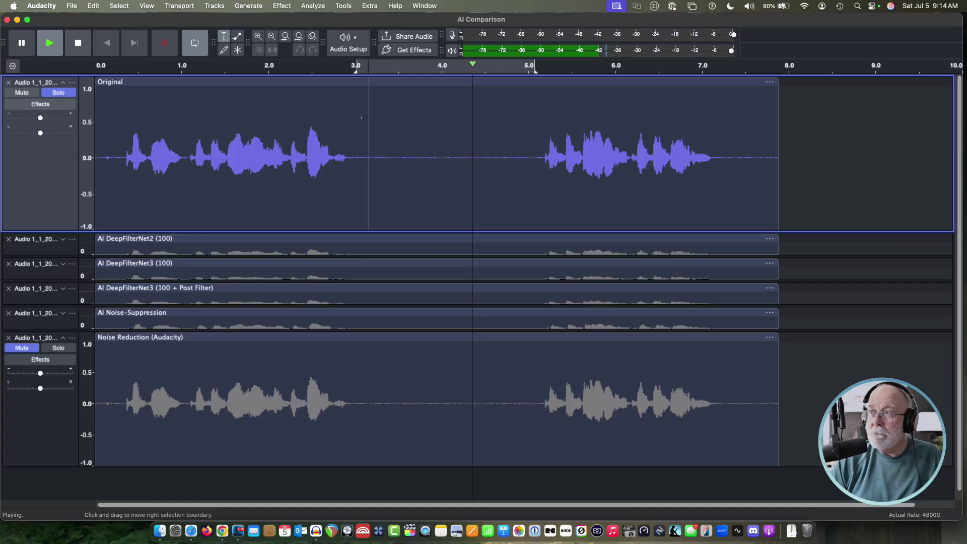
pyautogui.press('space')
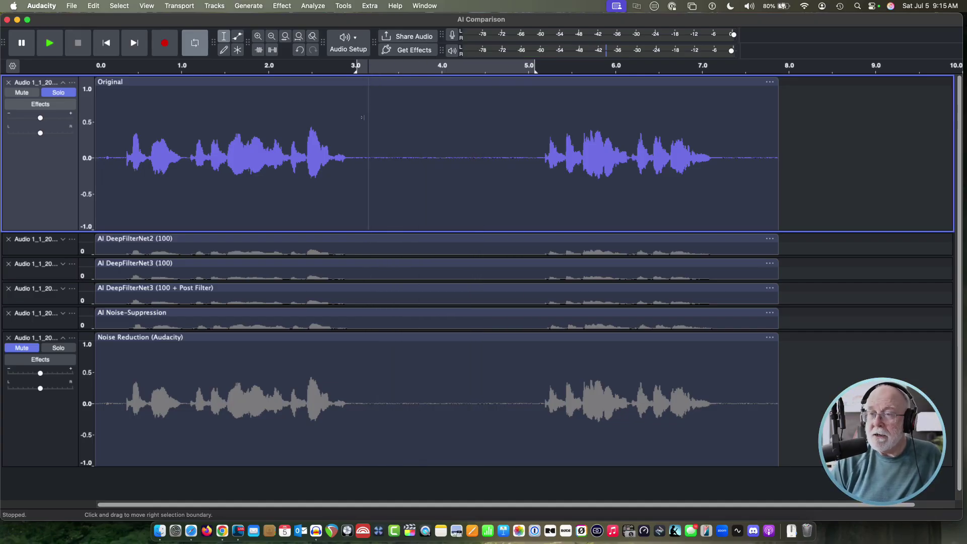
# Step: Switch the solo from the Original track to the Noise Reduction (Audacity) track
pyautogui.click(58, 347)
pyautogui.click(59, 349)
pyautogui.click(58, 348)
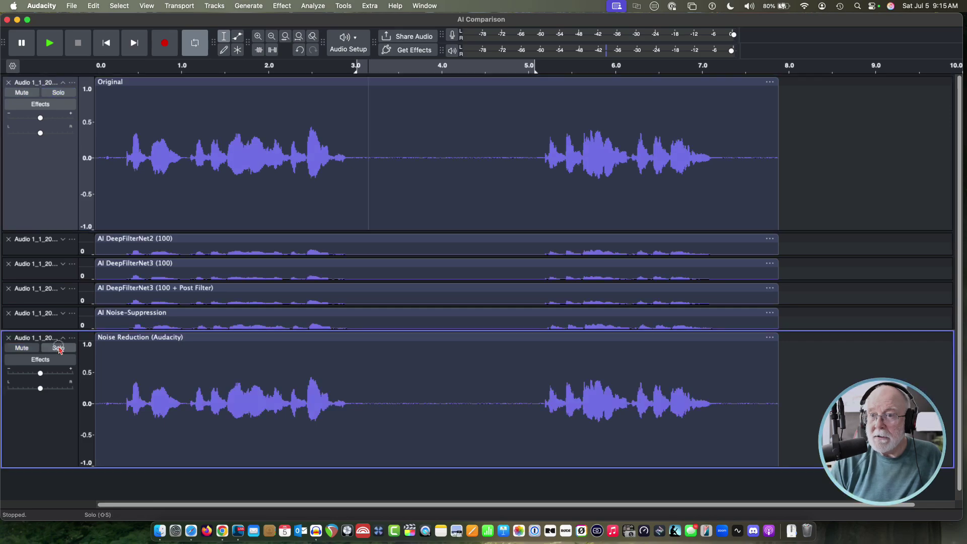
pyautogui.click(51, 401)
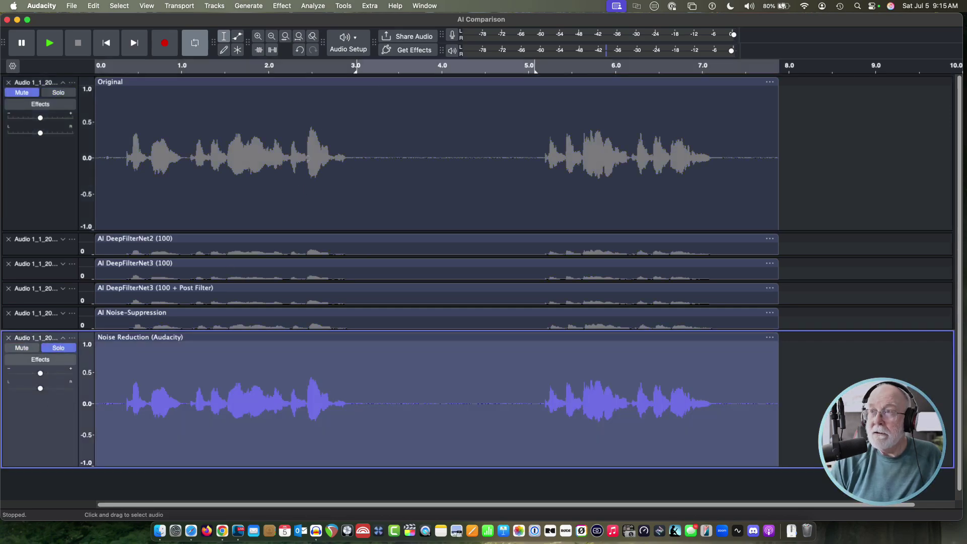
pyautogui.click(282, 6)
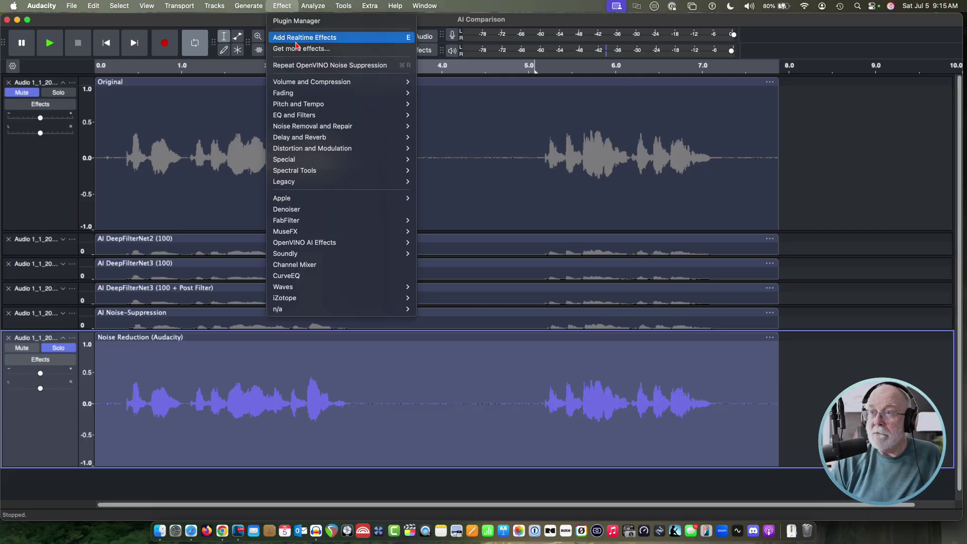
pyautogui.moveTo(305, 126)
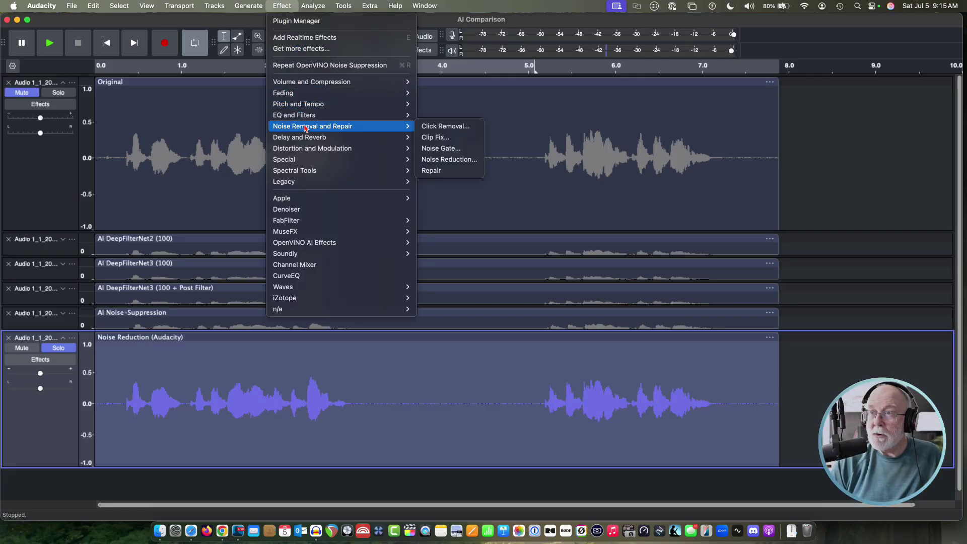
pyautogui.click(451, 159)
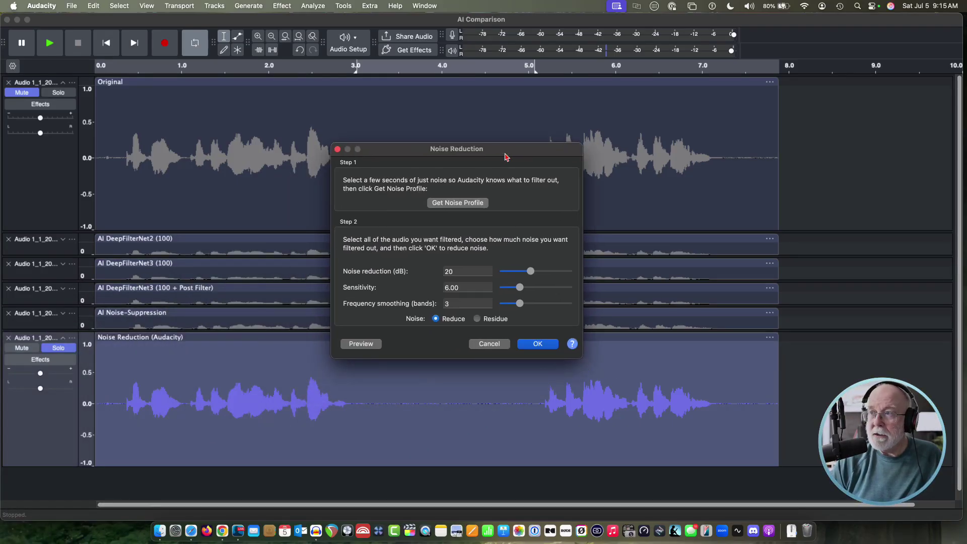
pyautogui.moveTo(492, 152); pyautogui.dragTo(473, 129)
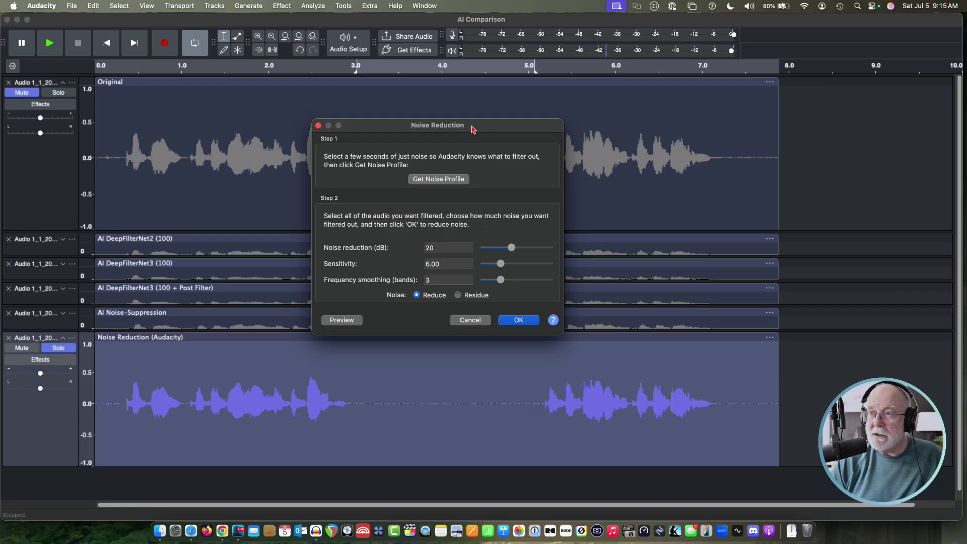
pyautogui.click(433, 246)
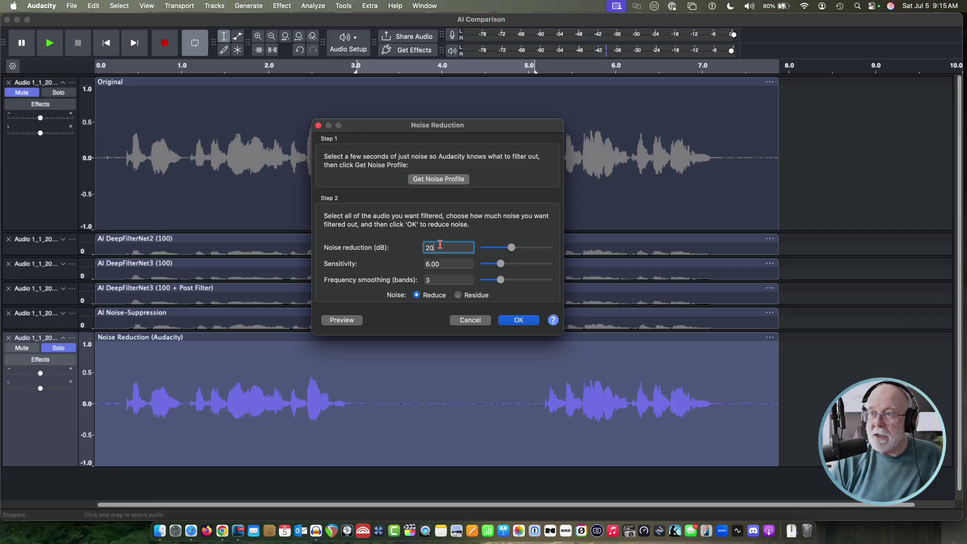
pyautogui.press('BackSpace')
pyautogui.write('5')
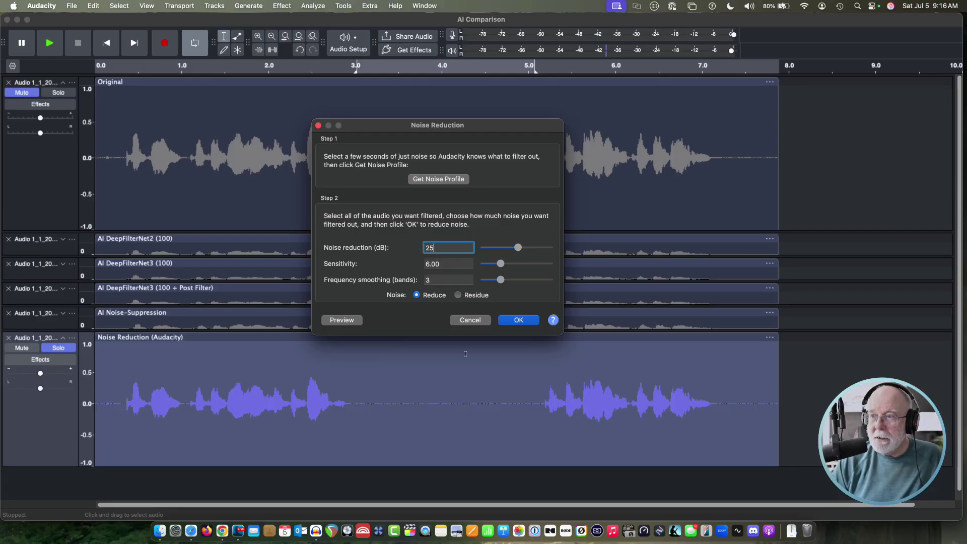
pyautogui.click(473, 322)
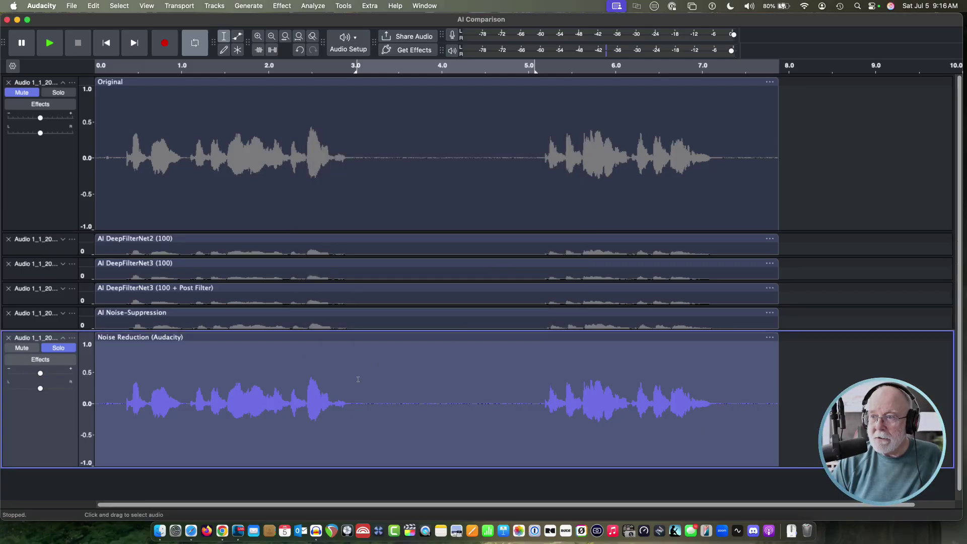
# Step: Select the pause from about 3 to 5 seconds on the Noise Reduction (Audacity) track and capture it as the Noise Reduction profile
pyautogui.moveTo(359, 379); pyautogui.dragTo(527, 368)
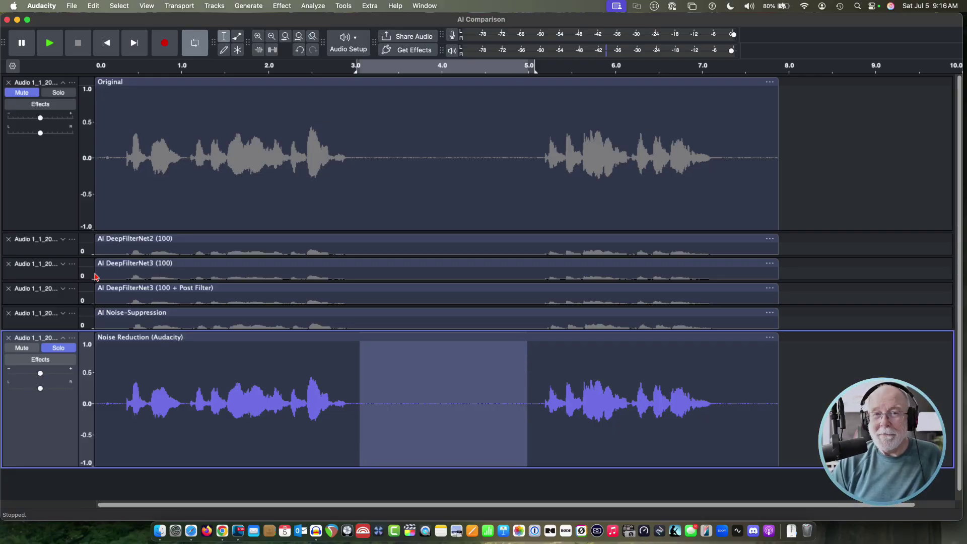
pyautogui.click(282, 6)
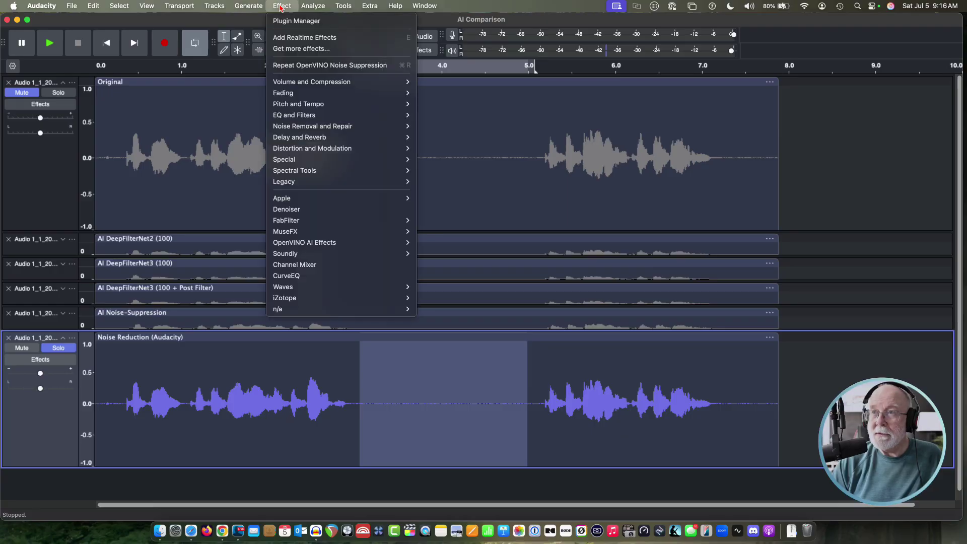
pyautogui.moveTo(388, 127)
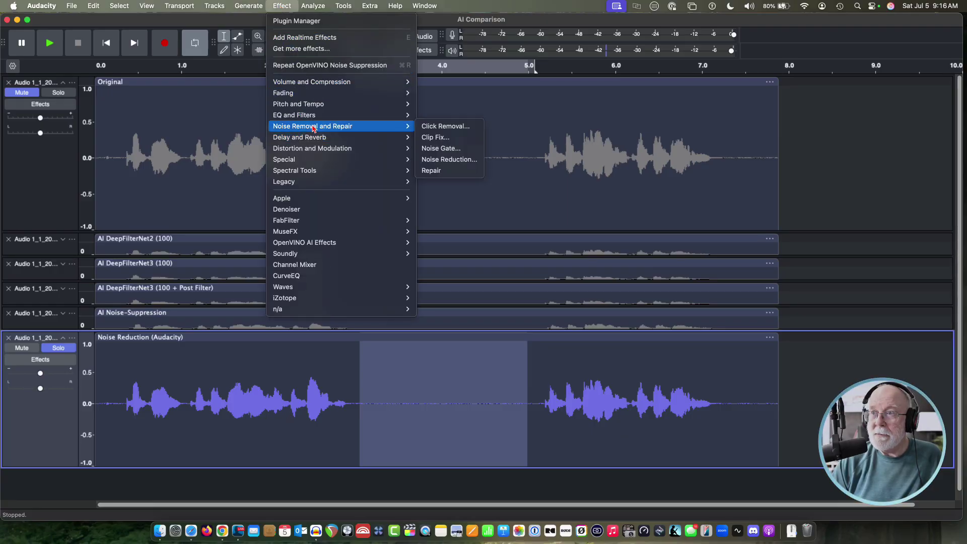
pyautogui.click(437, 160)
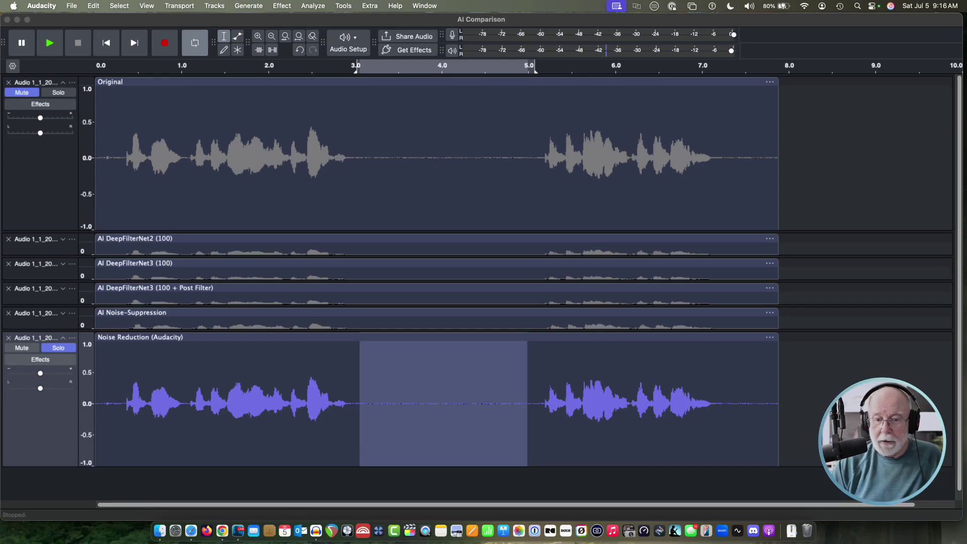
pyautogui.moveTo(128, 265); pyautogui.dragTo(415, 110)
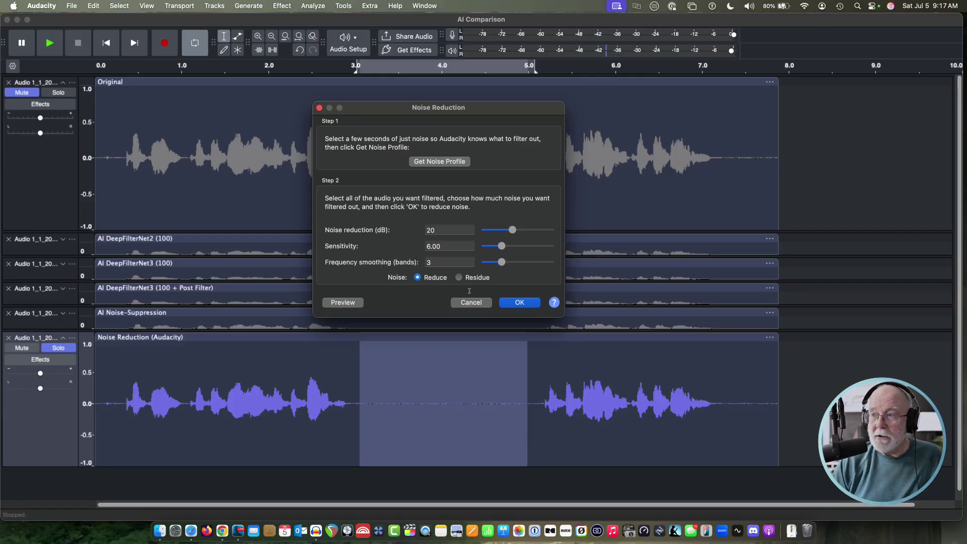
pyautogui.click(442, 162)
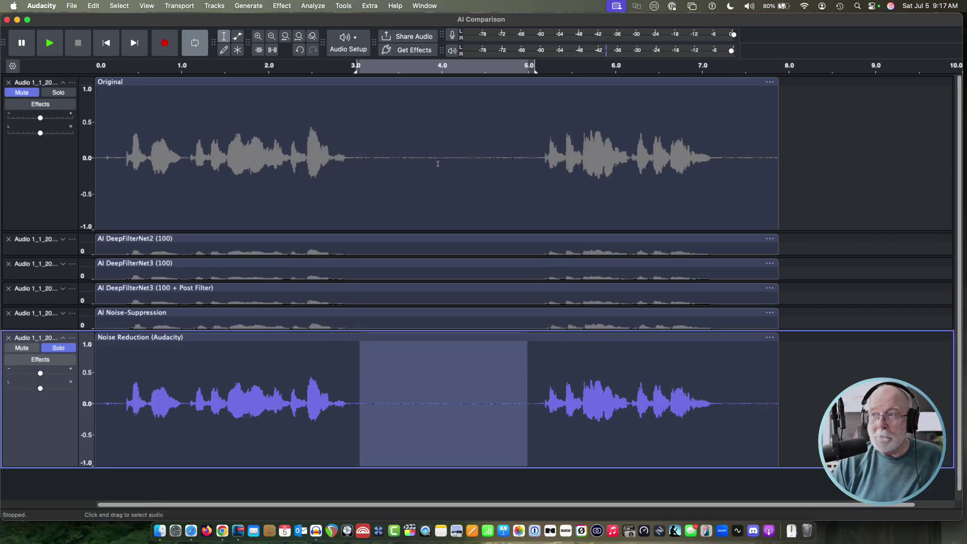
# Step: Select the whole Noise Reduction (Audacity) track and redo its noise reduction
pyautogui.click(282, 6)
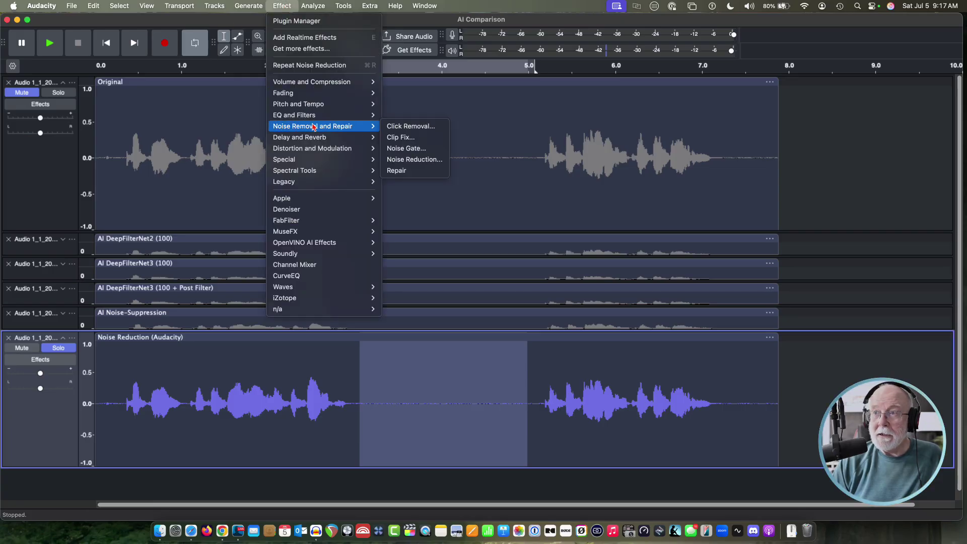
pyautogui.click(285, 7)
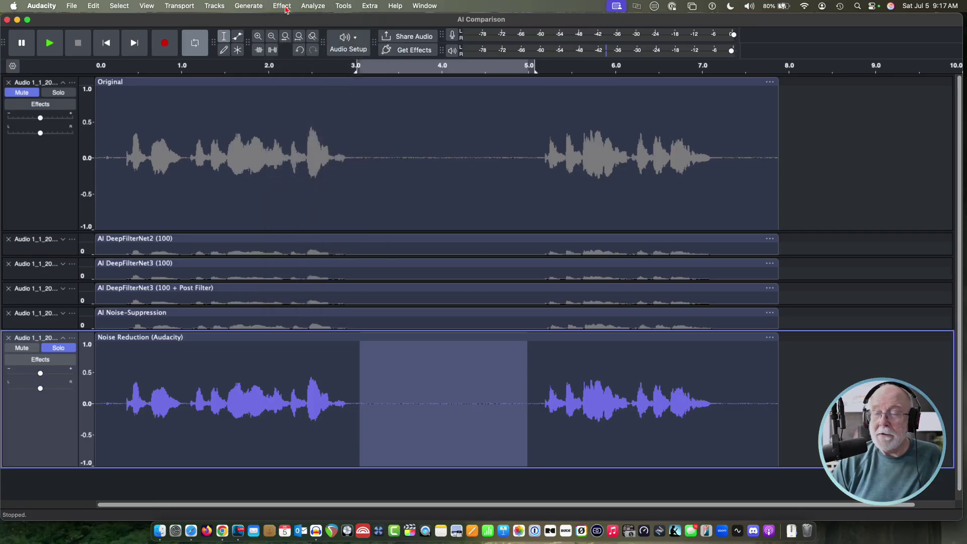
pyautogui.click(46, 423)
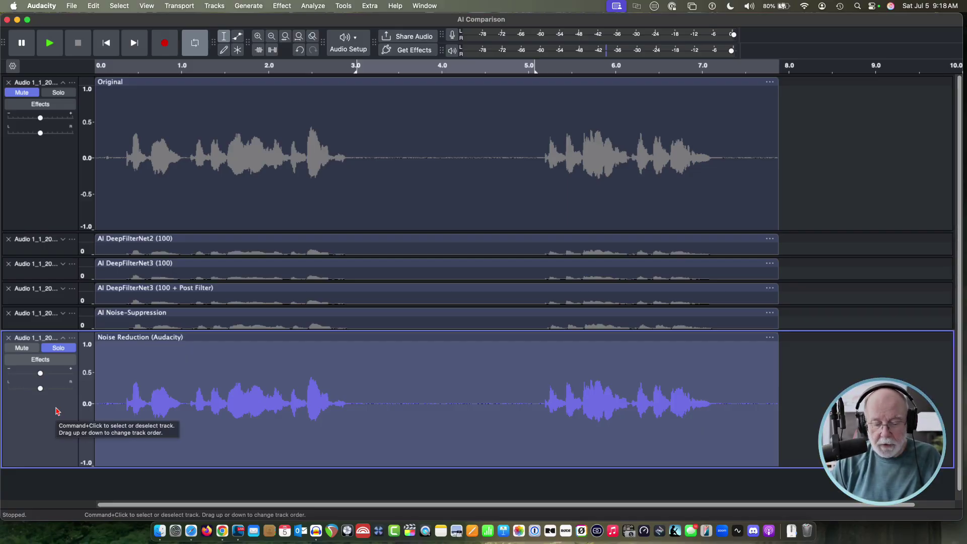
pyautogui.press('shift+super+z')
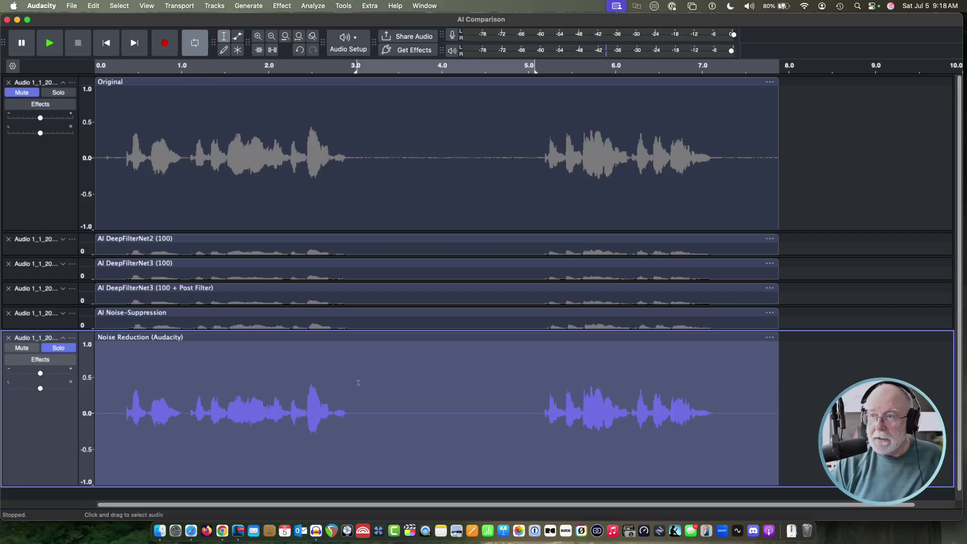
# Step: Play the looped pause on the Noise Reduction (Audacity) track twice from about 3.1 seconds, stopping playback each time
pyautogui.moveTo(358, 382); pyautogui.dragTo(359, 380)
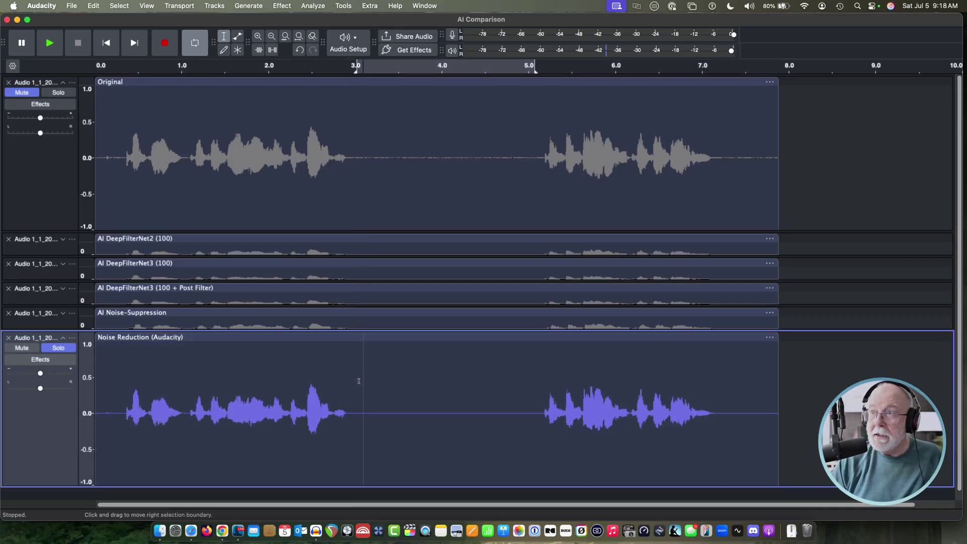
pyautogui.click(53, 46)
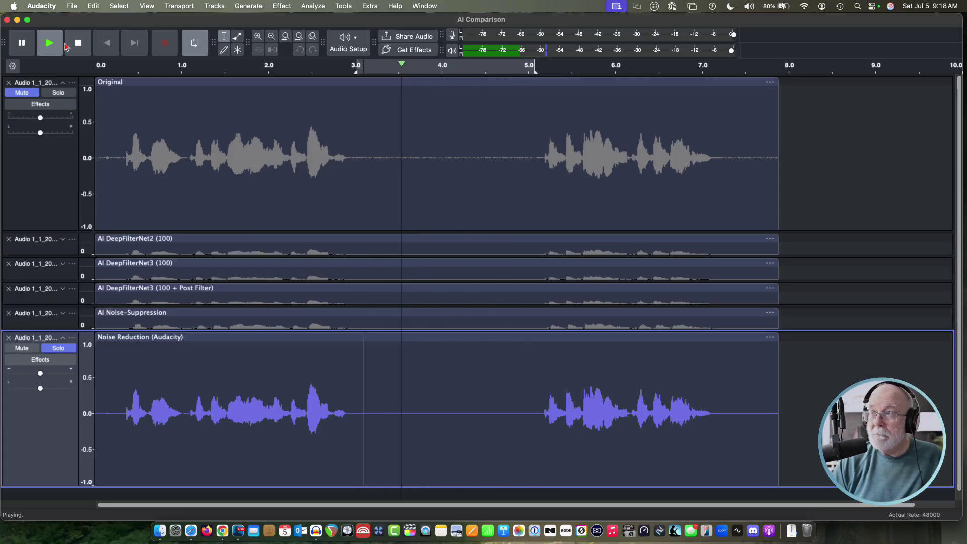
pyautogui.click(76, 45)
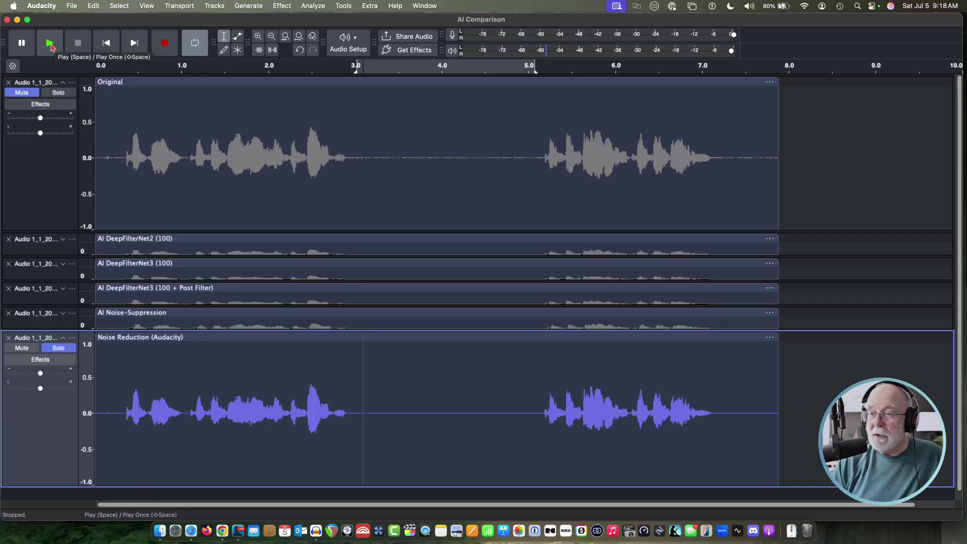
pyautogui.click(50, 44)
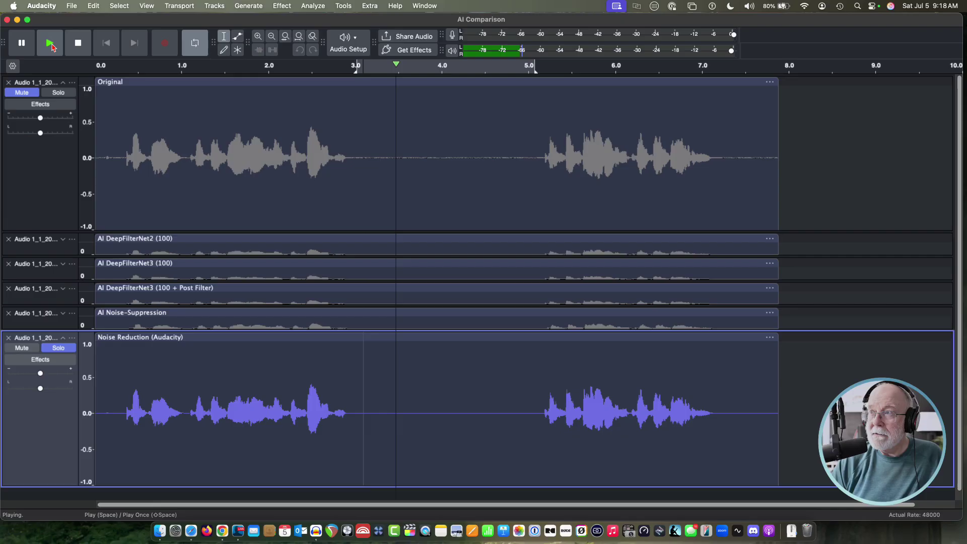
pyautogui.click(84, 44)
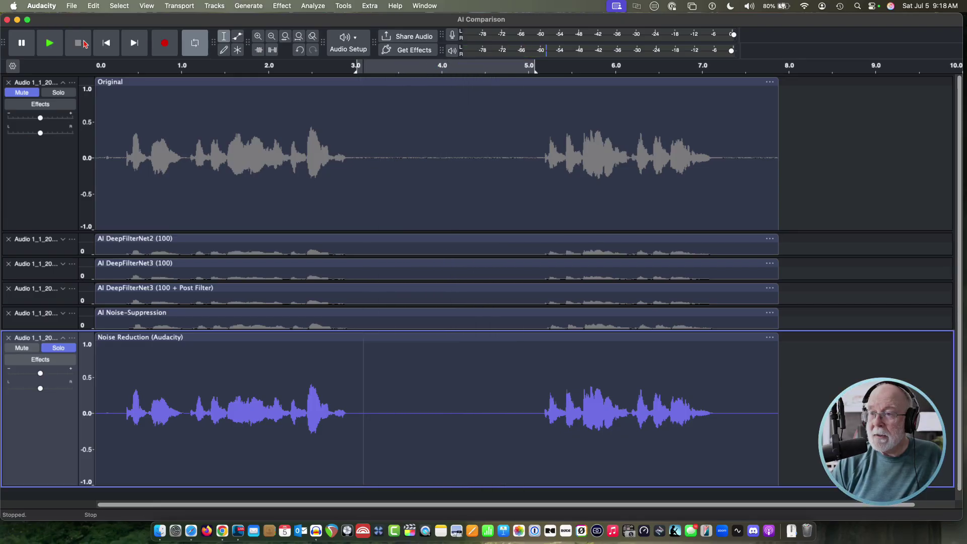
# Step: Solo the Original track and play its looped pause from about 3.2 seconds
pyautogui.click(62, 94)
pyautogui.click(64, 95)
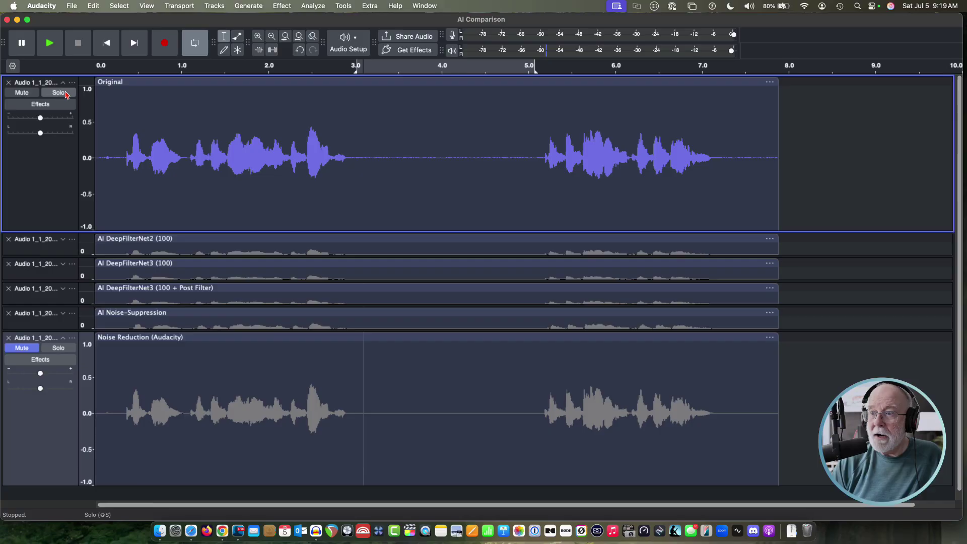
pyautogui.click(374, 129)
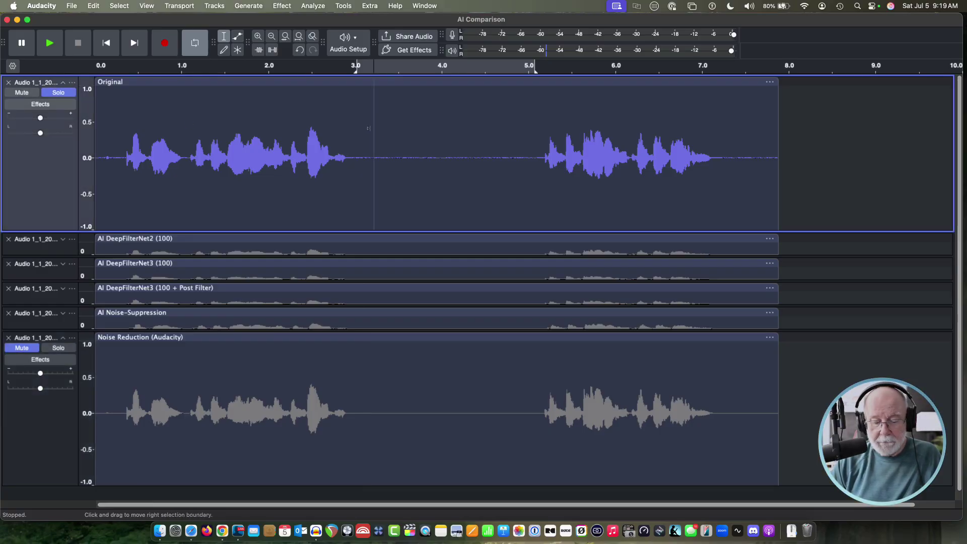
pyautogui.press('space')
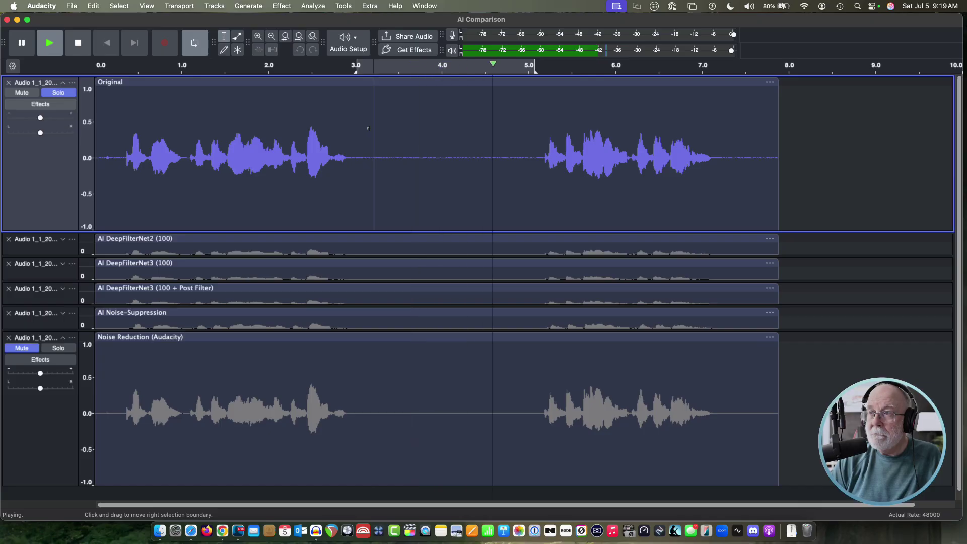
# Step: Solo the Noise Reduction (Audacity) track again, play its looped pause from about 3.2 seconds and stop playback
pyautogui.click(370, 366)
pyautogui.click(60, 348)
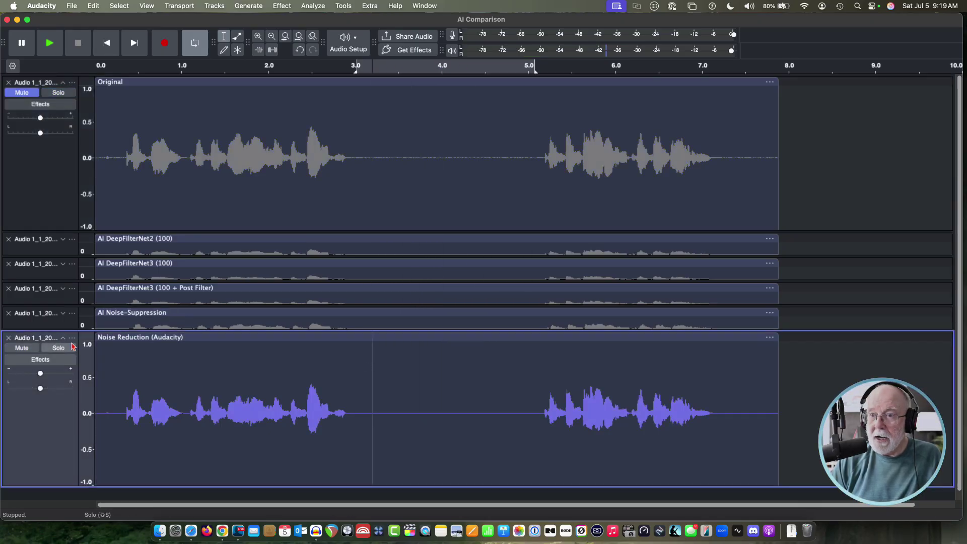
pyautogui.press('space')
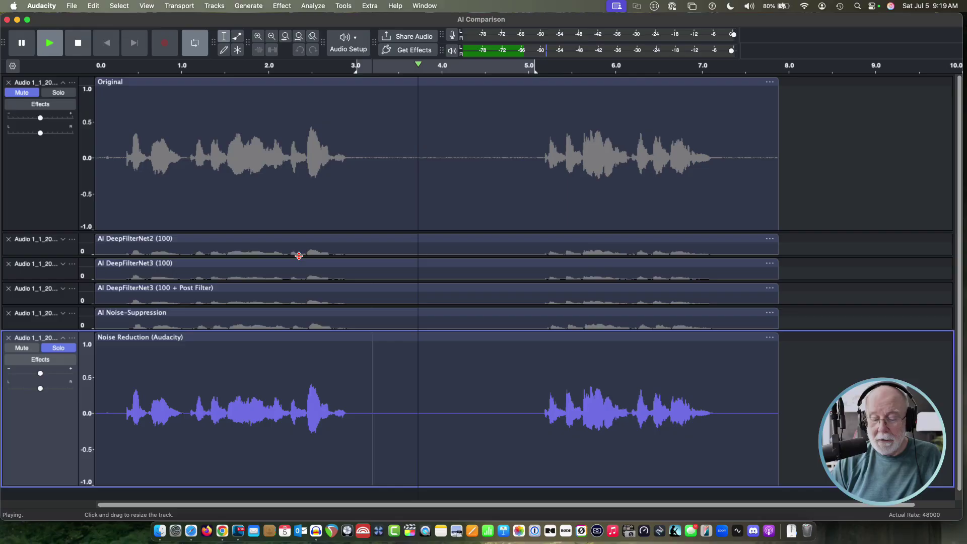
pyautogui.press('space')
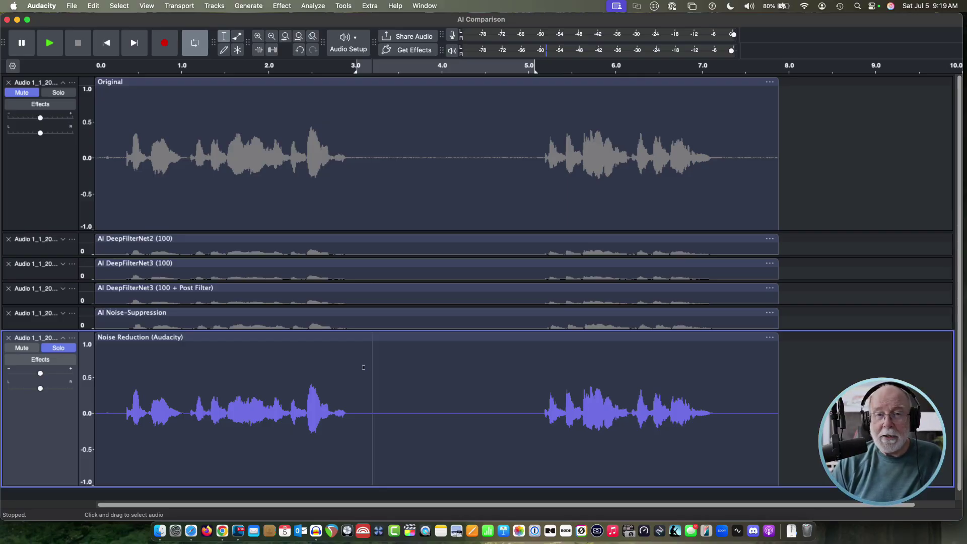
# Step: Collapse the Noise Reduction (Audacity) track, then select and solo the Original track
pyautogui.click(63, 338)
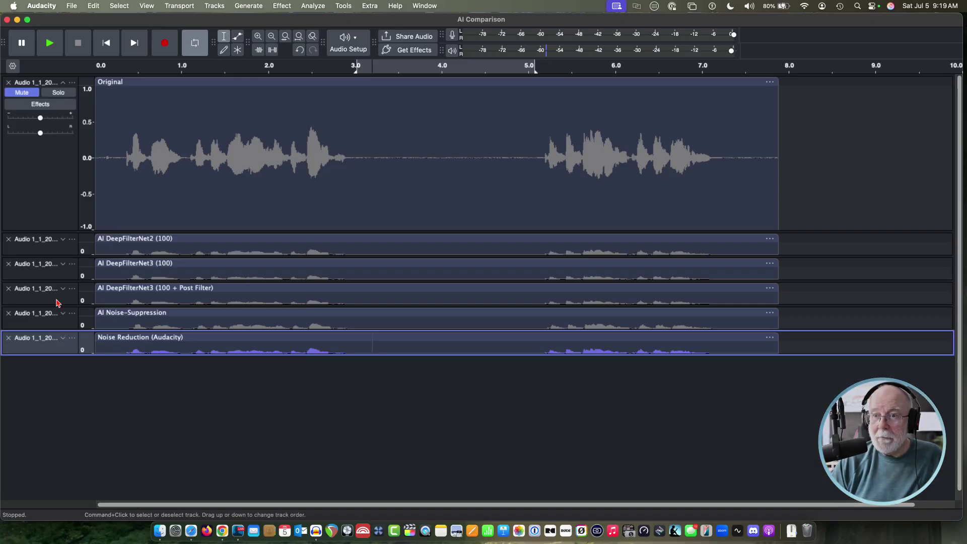
pyautogui.click(68, 169)
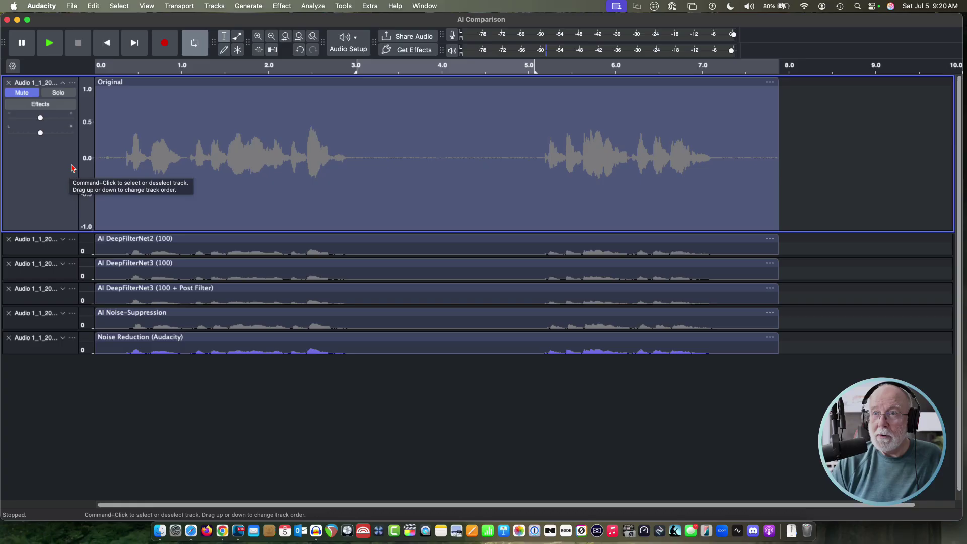
pyautogui.click(57, 93)
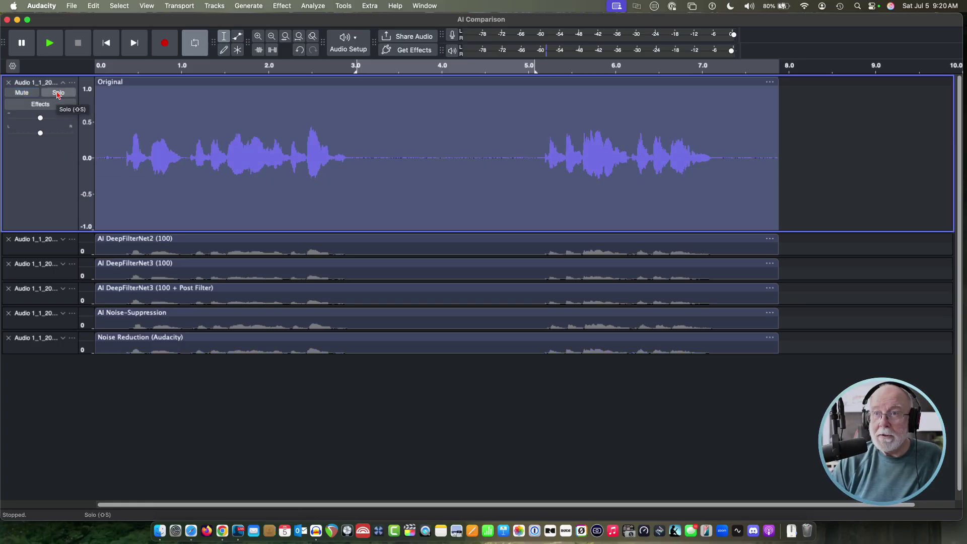
pyautogui.click(56, 93)
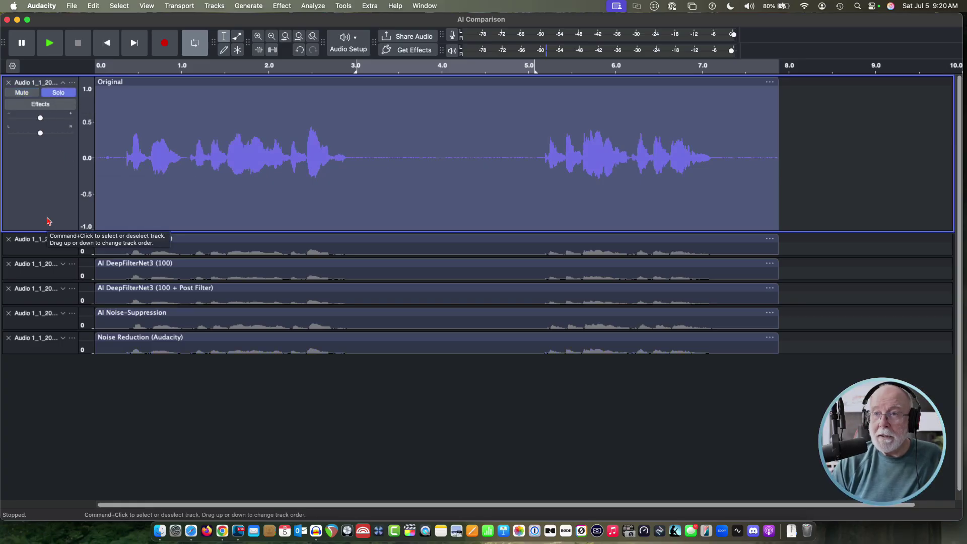
# Step: Look at the vertical scale options of the Original track and dismiss them
pyautogui.rightClick(86, 180)
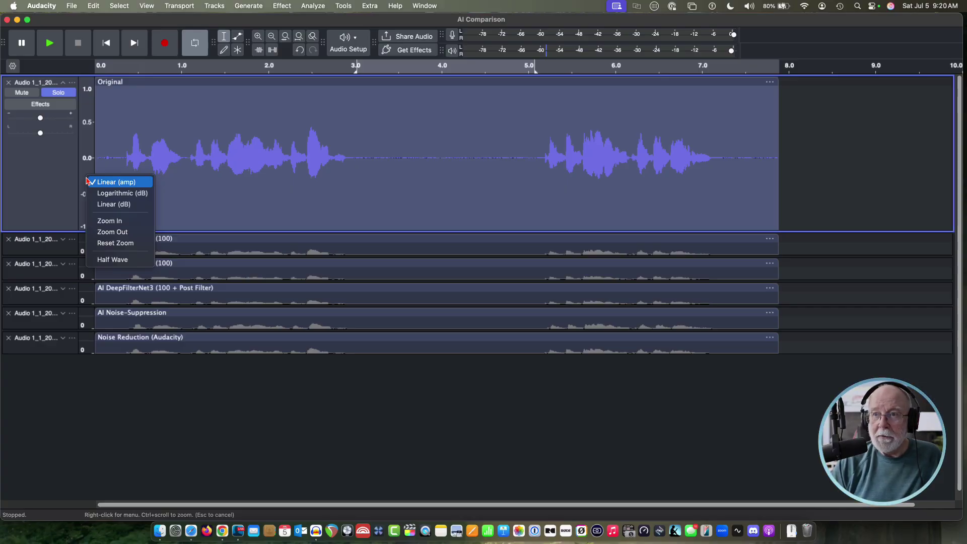
pyautogui.click(88, 166)
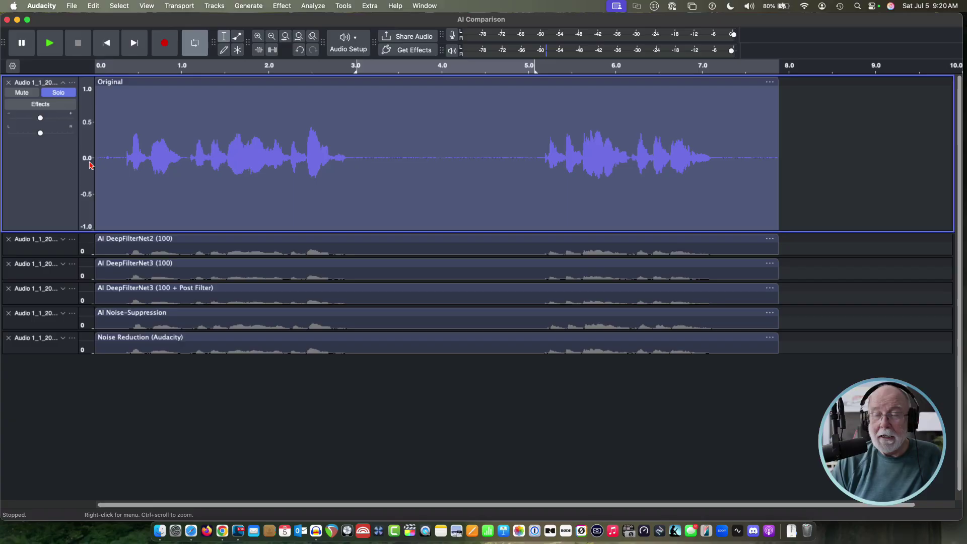
# Step: Try the Linear (dB) scale on the Original track, set it to Logarithmic (dB), and select its pause from about 3.1 to 4.7 seconds
pyautogui.rightClick(87, 164)
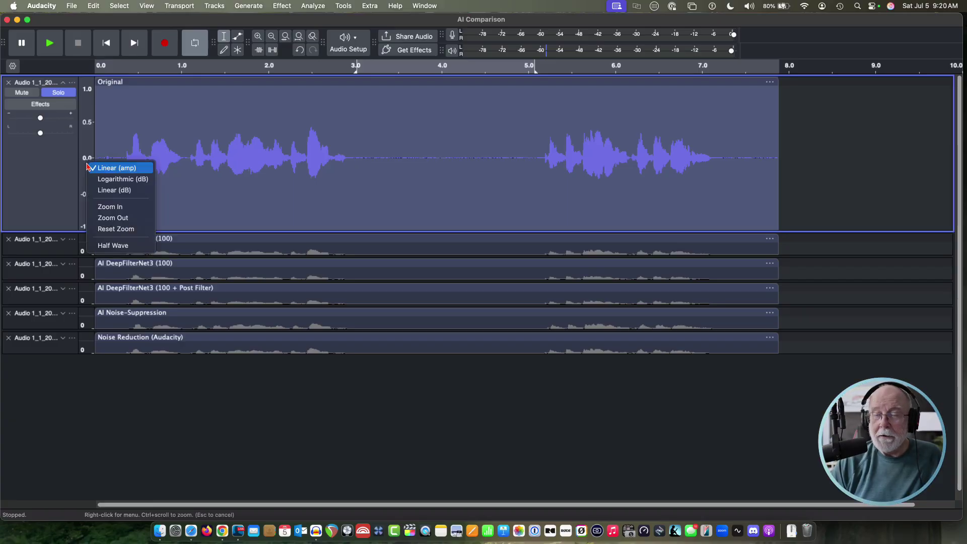
pyautogui.click(99, 190)
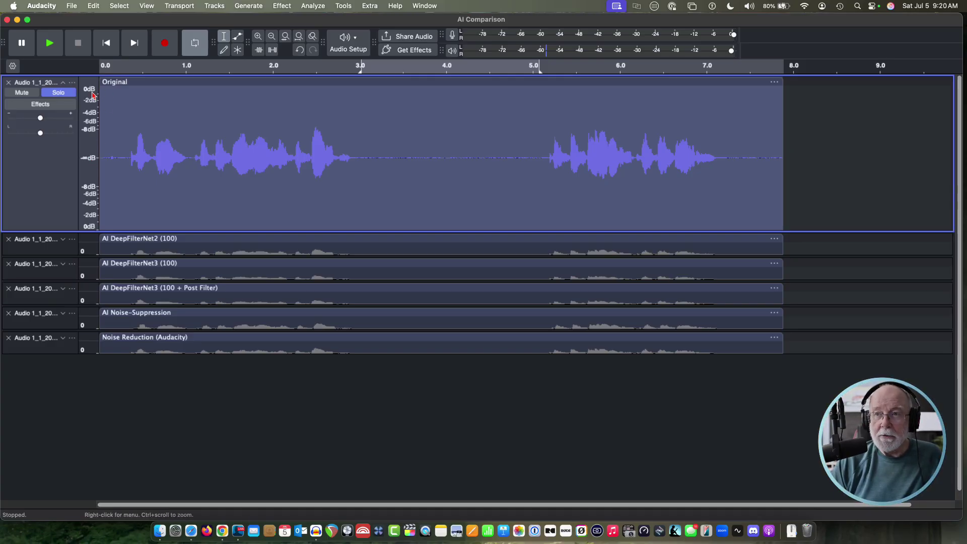
pyautogui.rightClick(90, 142)
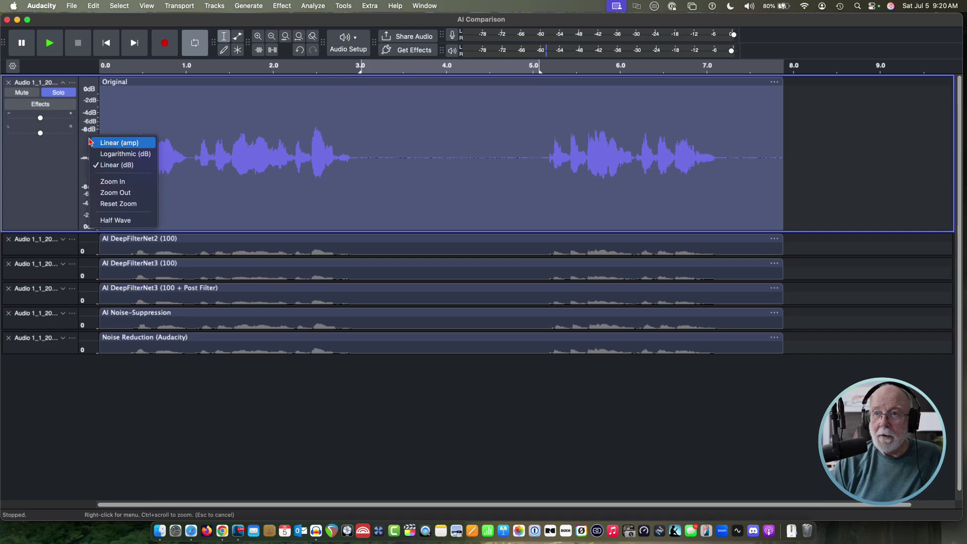
pyautogui.click(113, 153)
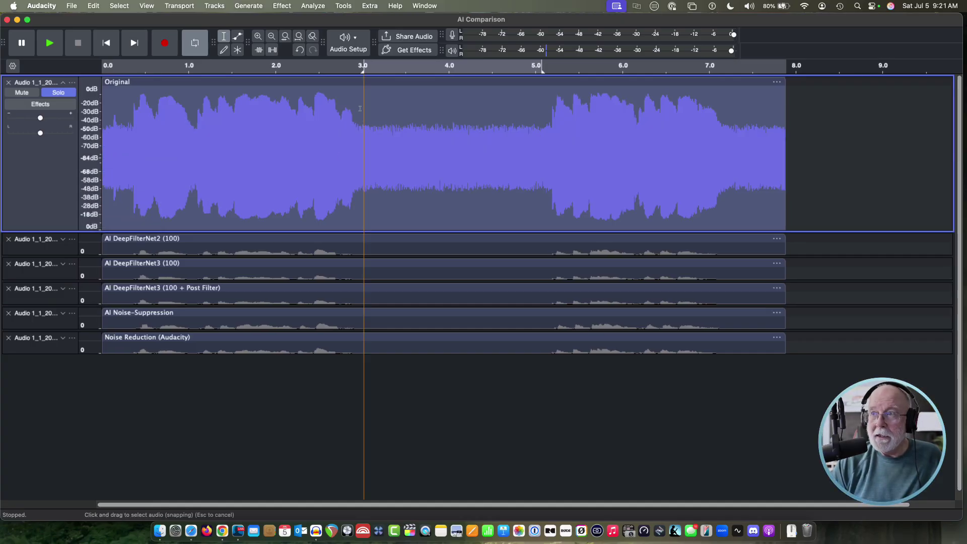
pyautogui.moveTo(372, 121); pyautogui.dragTo(509, 118)
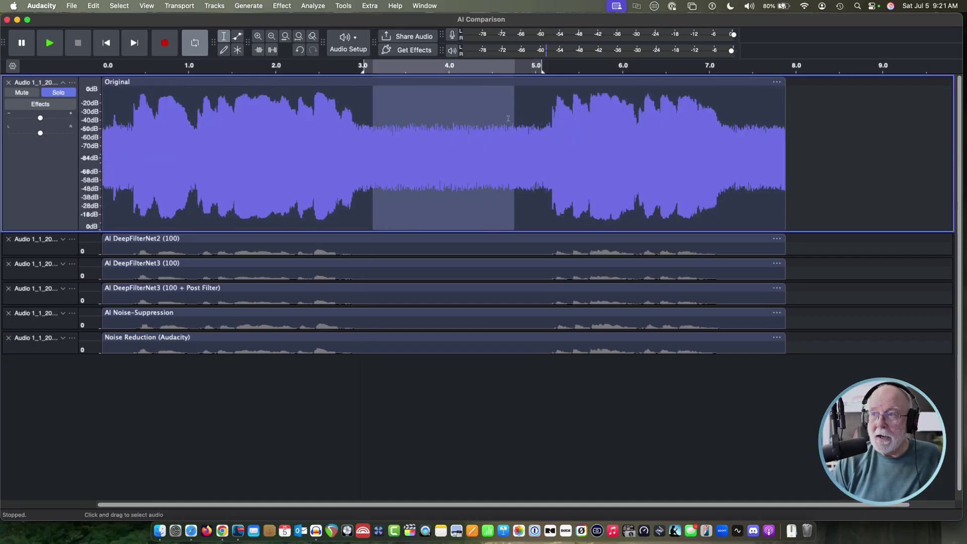
# Step: Expand the Noise Reduction (Audacity) track and set its vertical scale to Logarithmic (dB)
pyautogui.click(63, 339)
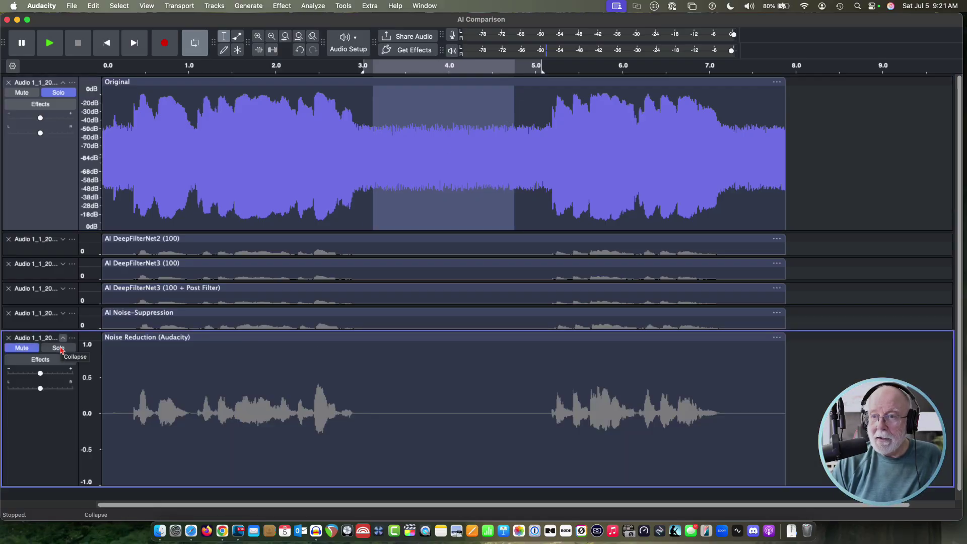
pyautogui.rightClick(94, 355)
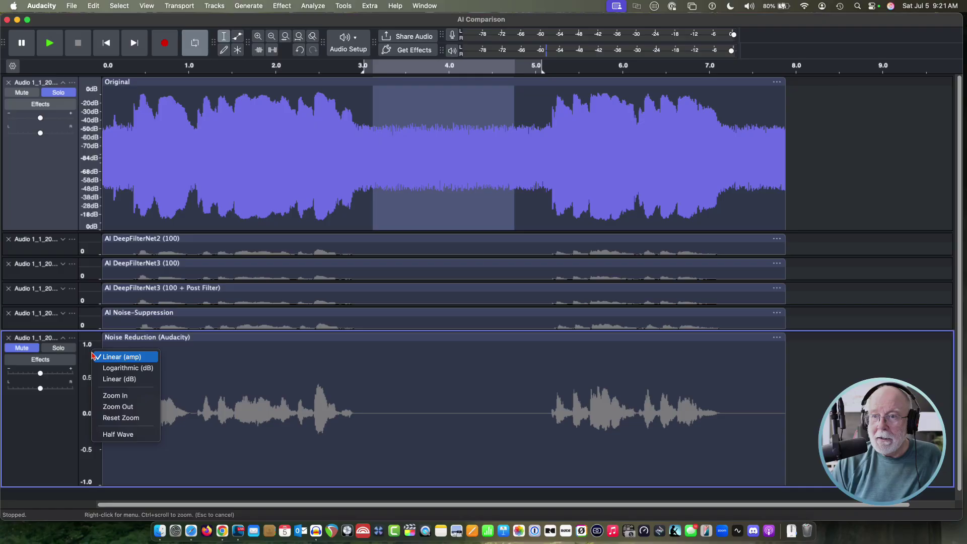
pyautogui.click(117, 370)
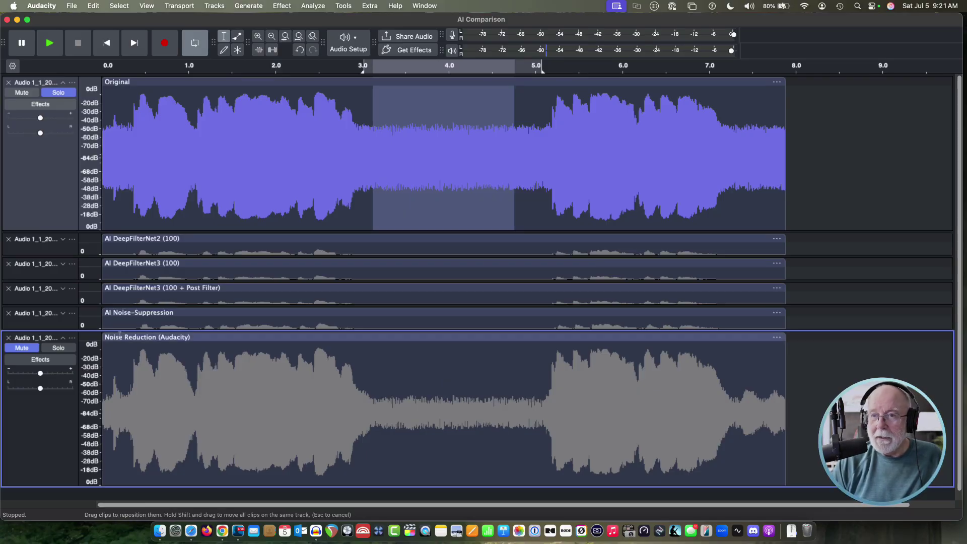
# Step: Expand the AI DeepFilterNet2 (100) track, set its vertical scale to Logarithmic (dB), and collapse it again
pyautogui.click(63, 240)
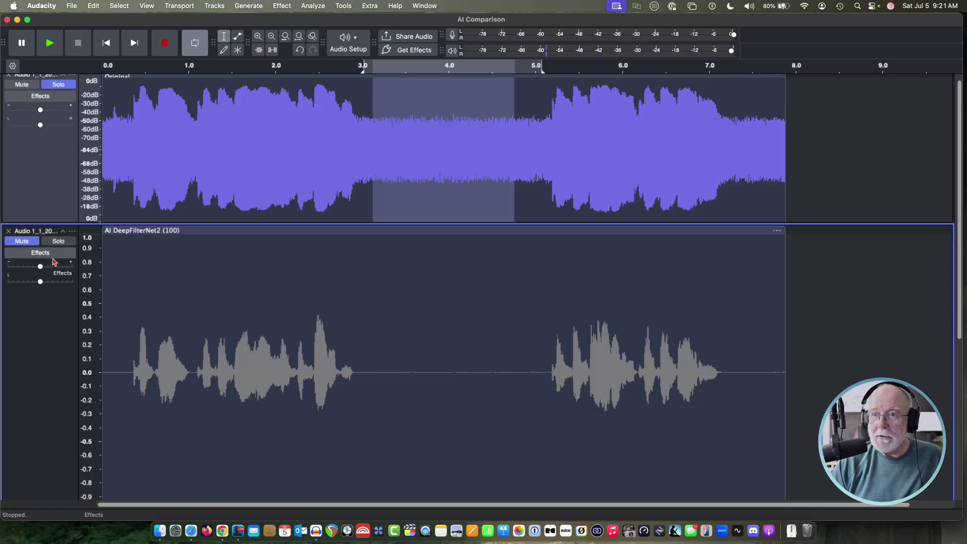
pyautogui.scroll(-1, 91, 285)
pyautogui.rightClick(91, 285)
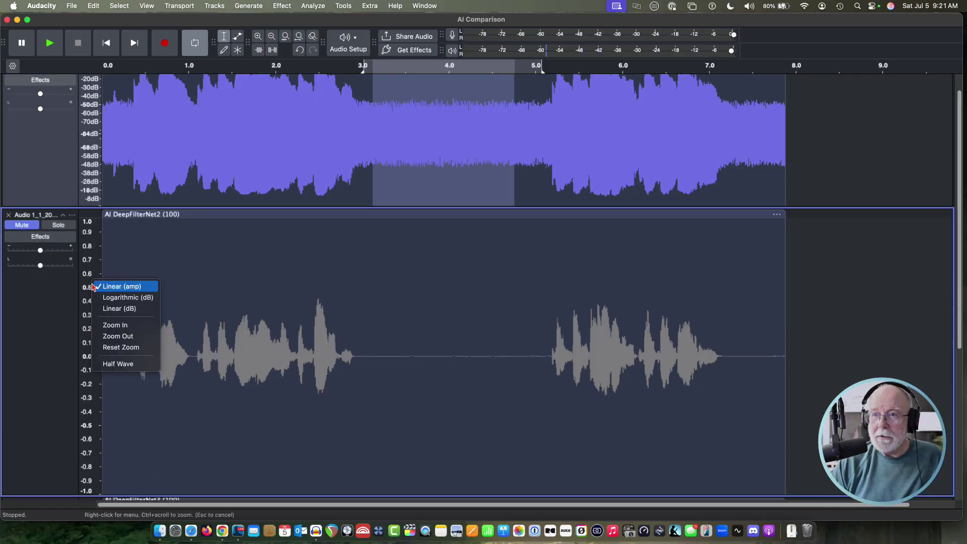
pyautogui.click(126, 297)
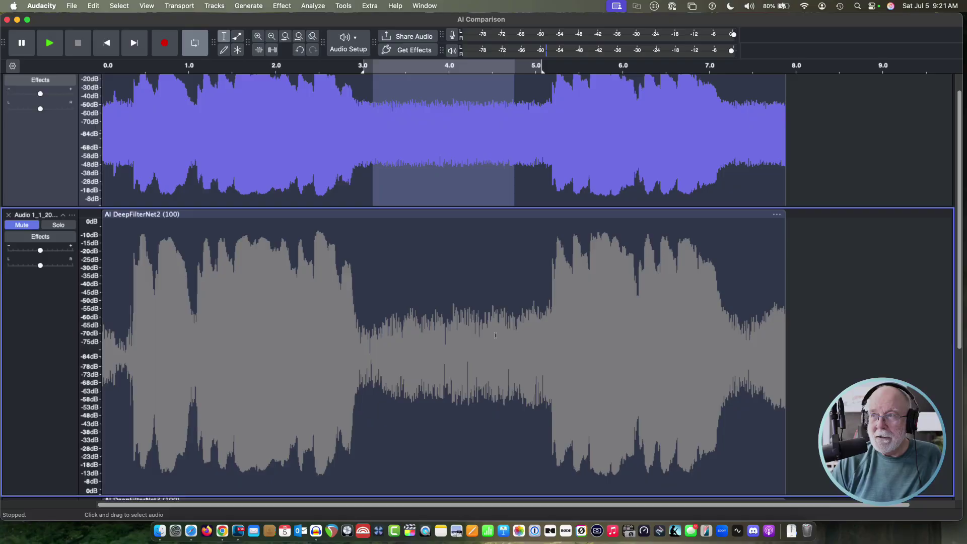
pyautogui.click(63, 215)
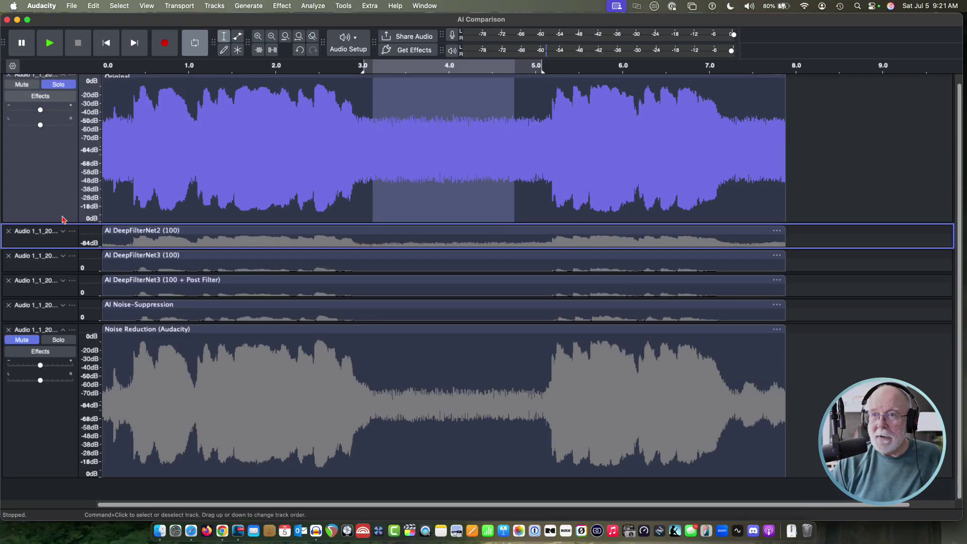
# Step: Expand the AI DeepFilterNet3 (100) track, set its vertical scale to Logarithmic (dB), and collapse it again
pyautogui.click(63, 258)
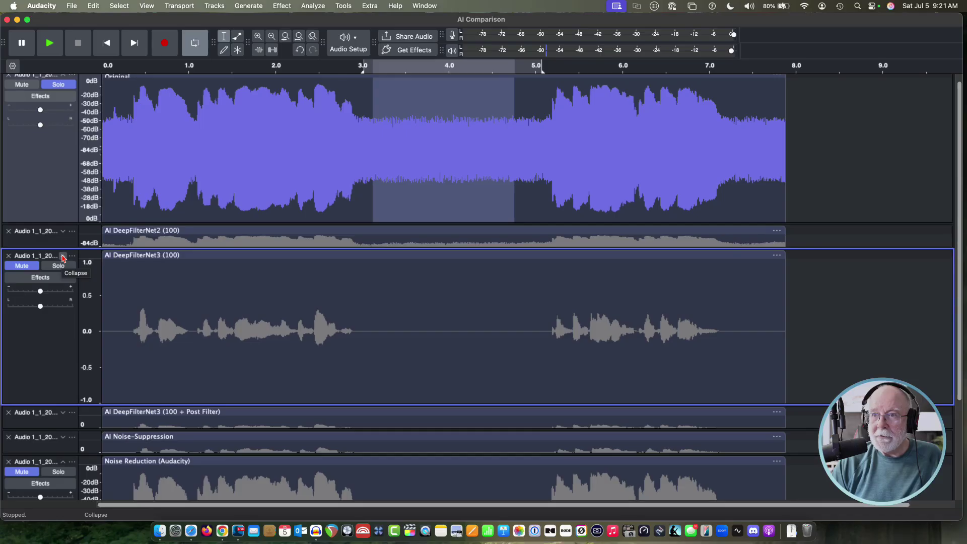
pyautogui.rightClick(86, 281)
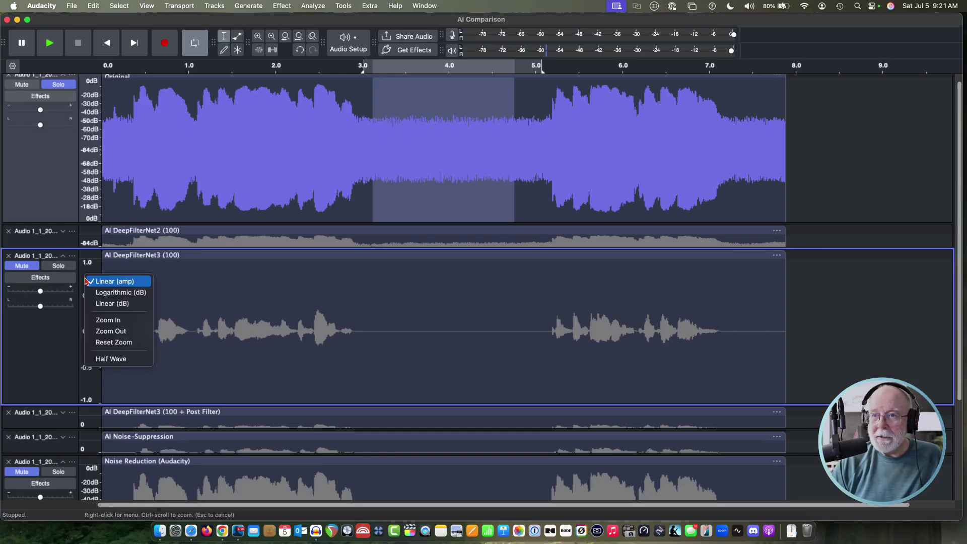
pyautogui.click(93, 293)
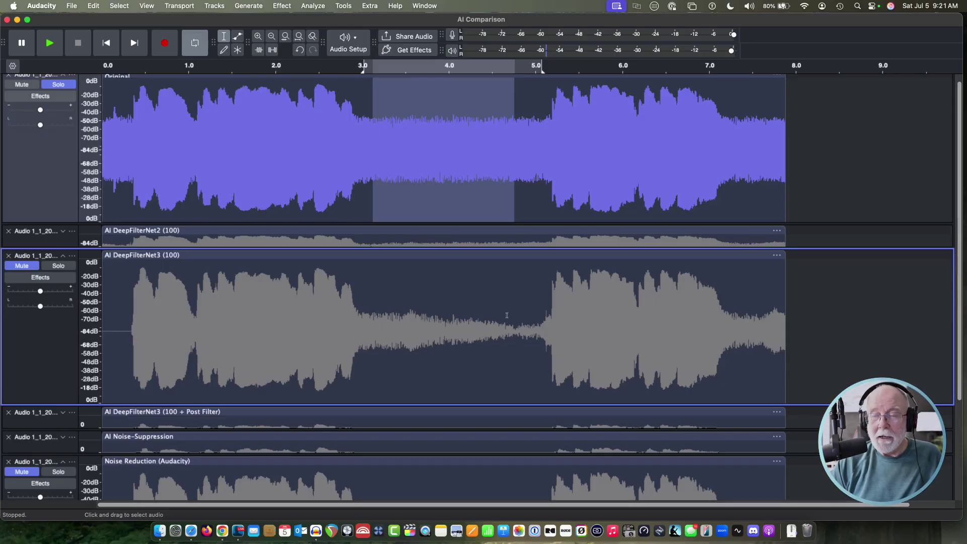
pyautogui.click(63, 257)
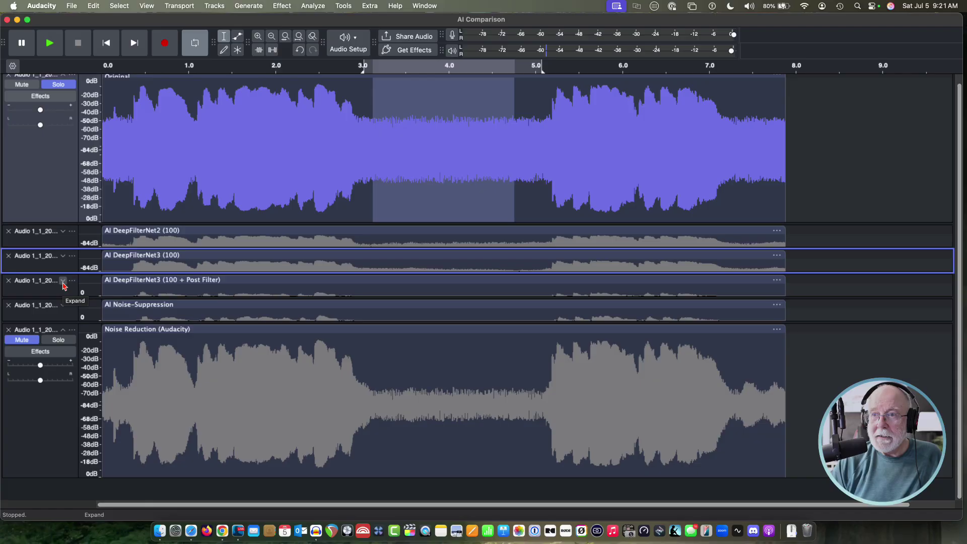
# Step: Expand the AI DeepFilterNet3 (100 + Post Filter) track, set its vertical scale to Logarithmic (dB), and collapse it again
pyautogui.click(62, 282)
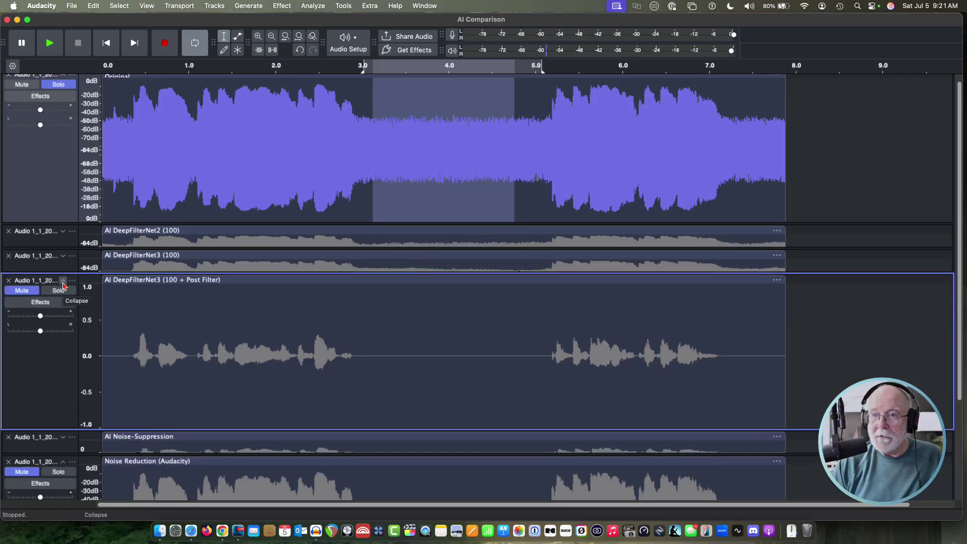
pyautogui.rightClick(88, 311)
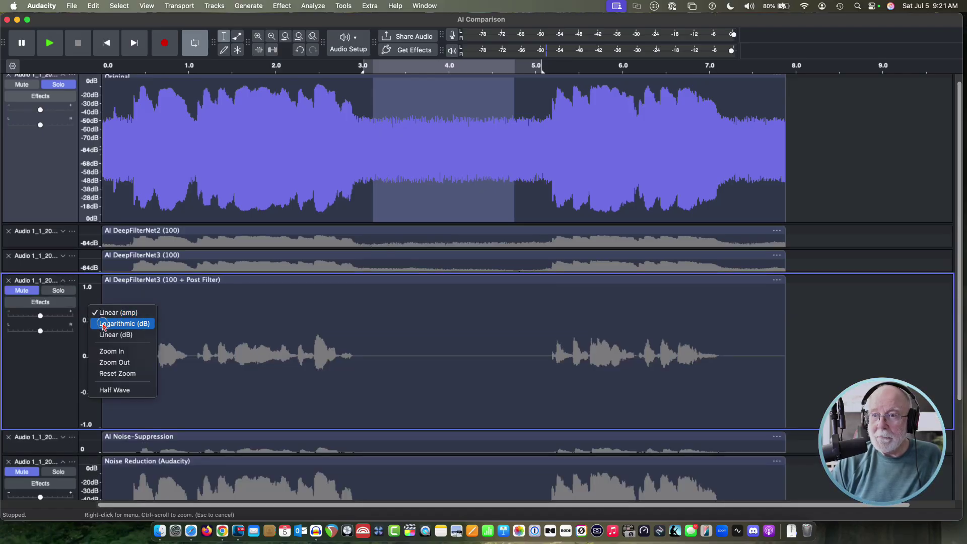
pyautogui.click(103, 323)
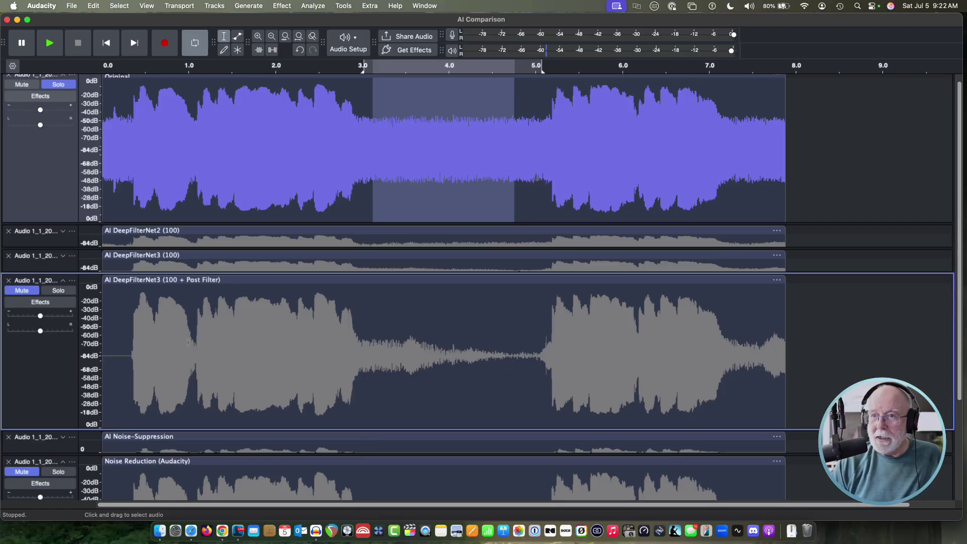
pyautogui.click(64, 281)
# Step: Expand the AI Noise-Suppression track with a Logarithmic (dB) scale and select its quiet section from about 4.4 to 4.9 seconds
pyautogui.click(63, 305)
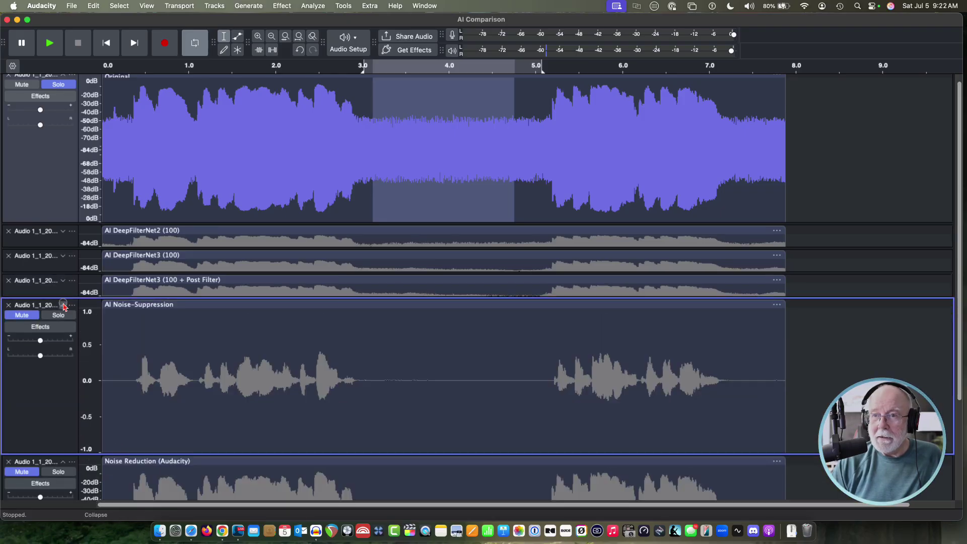
pyautogui.rightClick(96, 345)
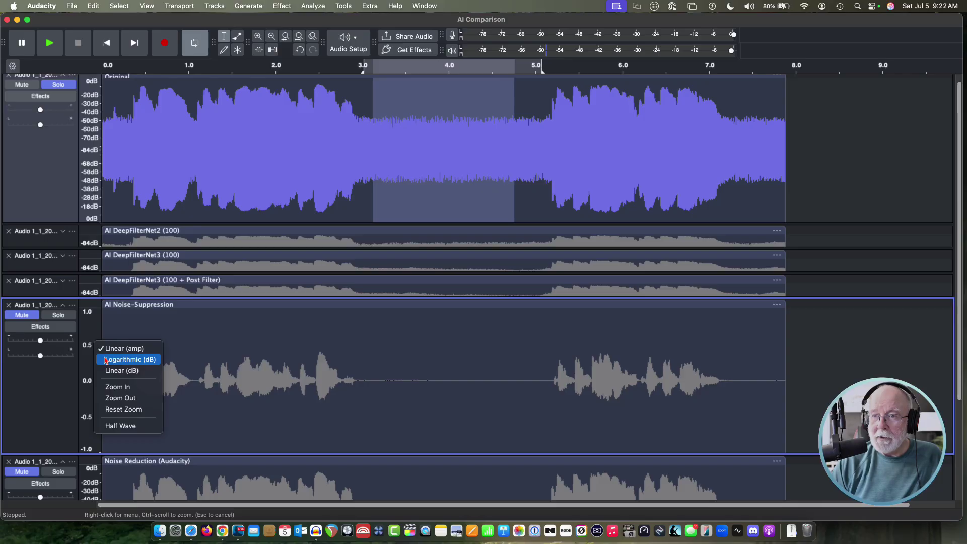
pyautogui.click(105, 360)
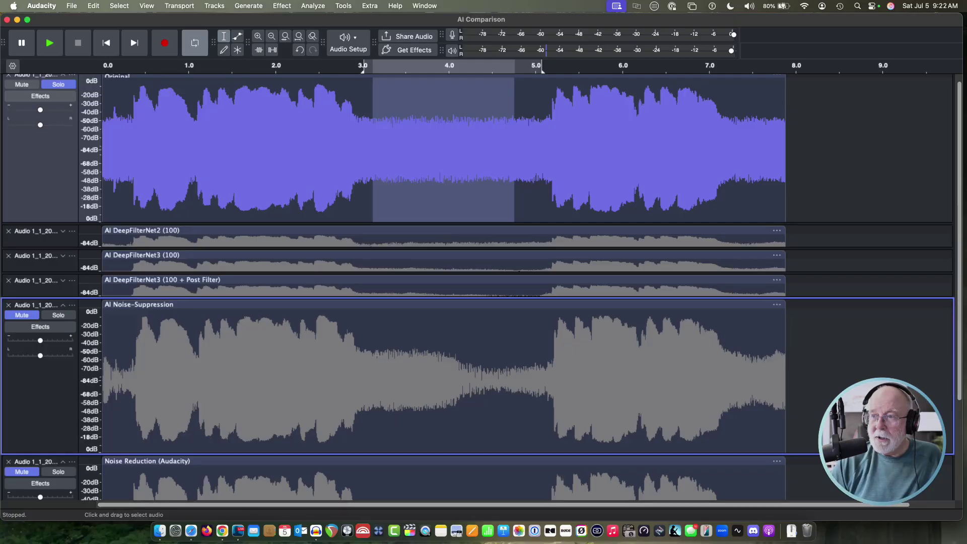
pyautogui.moveTo(378, 354); pyautogui.dragTo(531, 357)
# Step: Select the pause in the Noise Reduction (Audacity) track from about 3.3 to 5.0 seconds to compare its noise level
pyautogui.scroll(-3, 455, 363)
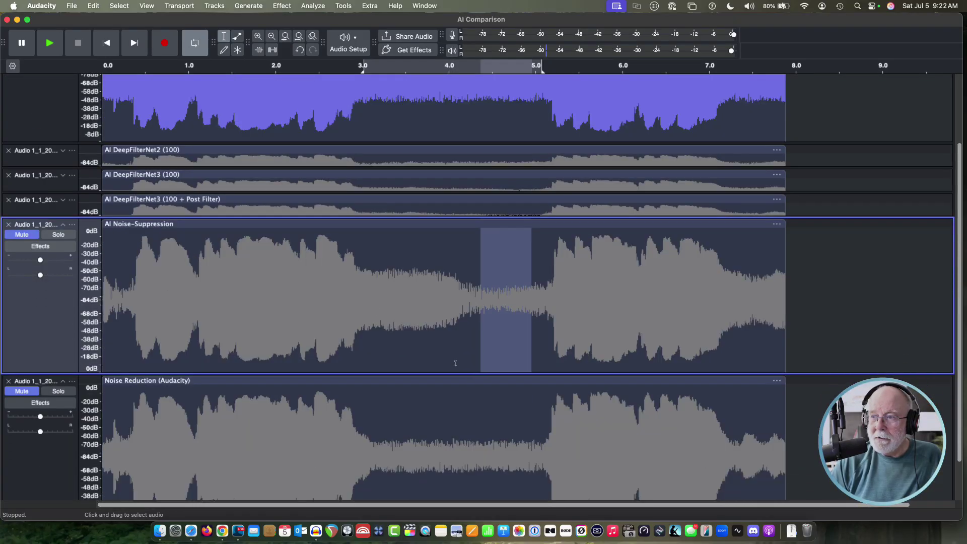
pyautogui.scroll(-2, 453, 363)
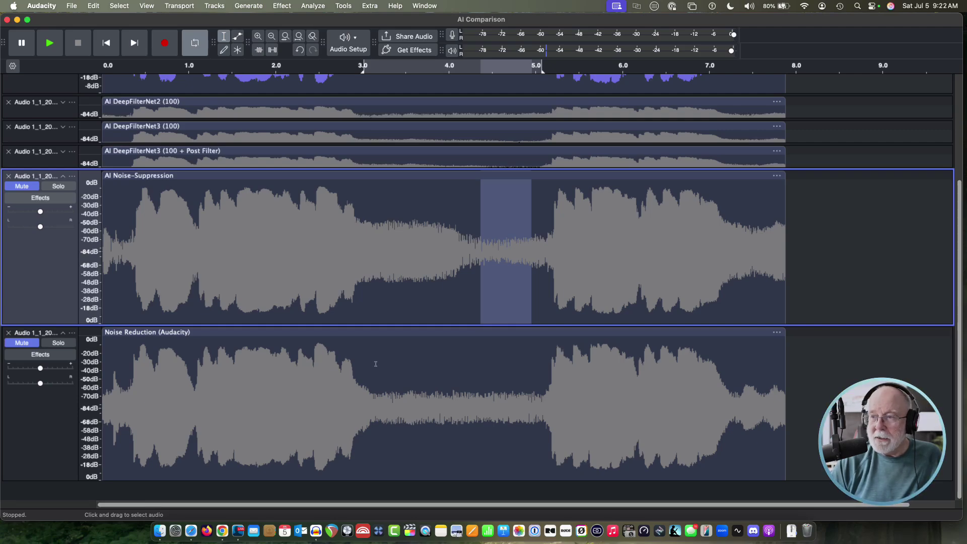
pyautogui.moveTo(385, 362); pyautogui.dragTo(537, 367)
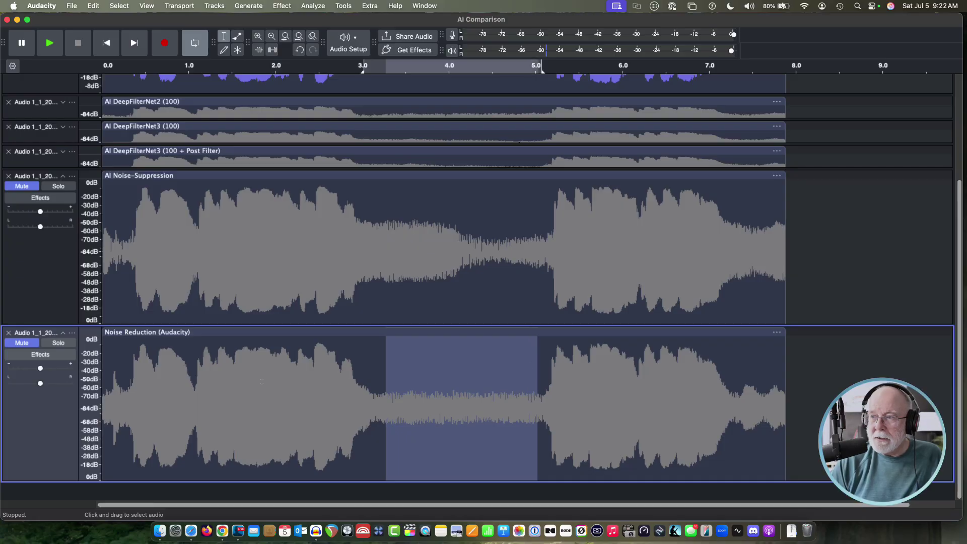
# Step: Solo the Noise Reduction (Audacity) track and play its pause from about 3.2 seconds until stopped, with the AI Noise-Suppression track collapsed
pyautogui.click(59, 343)
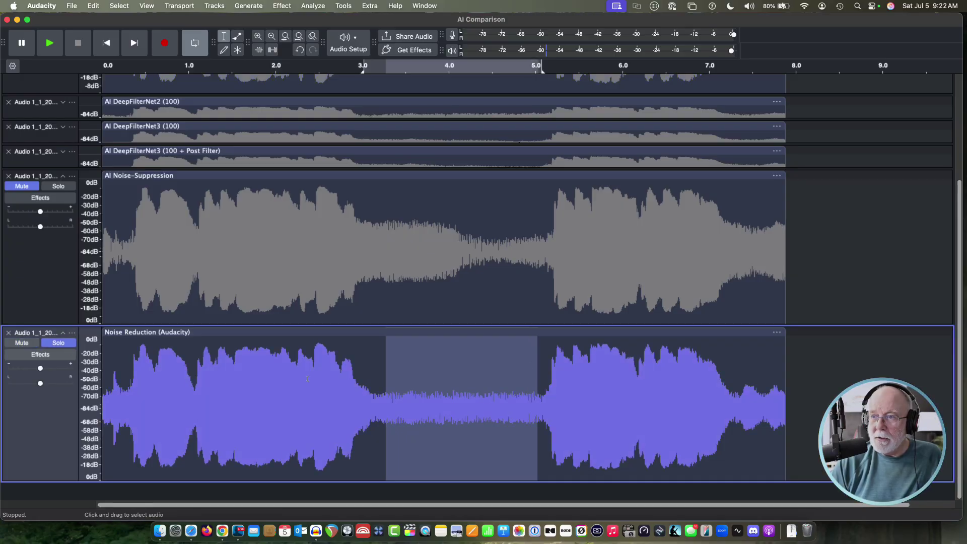
pyautogui.click(379, 364)
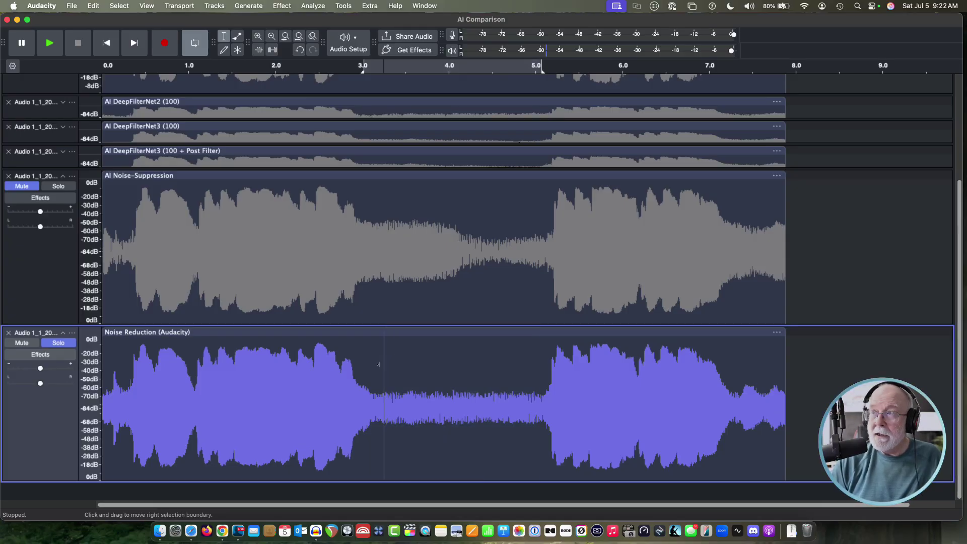
pyautogui.click(63, 179)
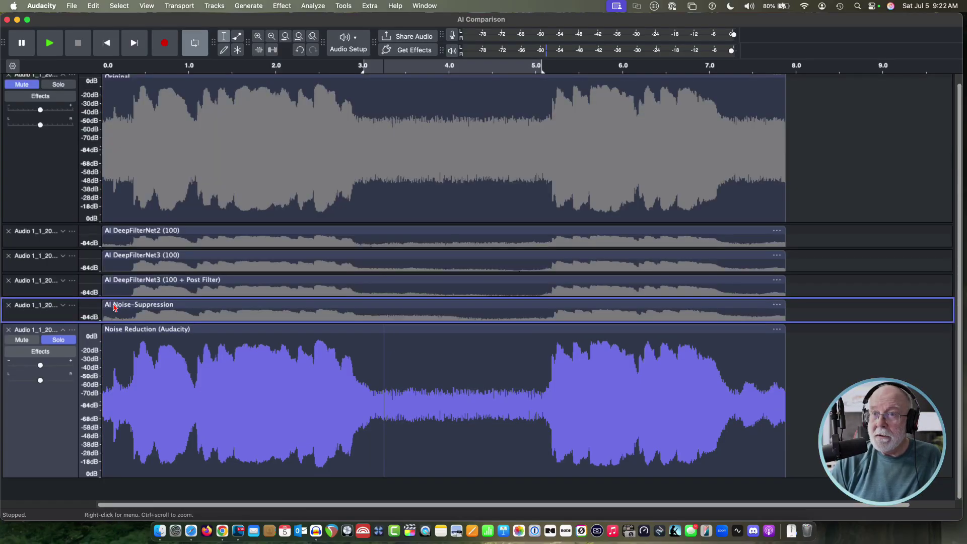
pyautogui.press('space')
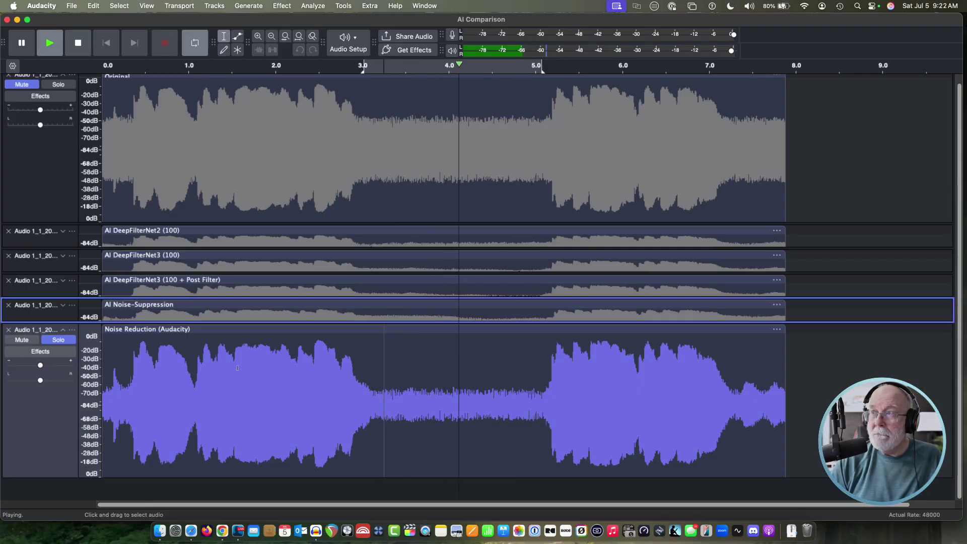
pyautogui.press('space')
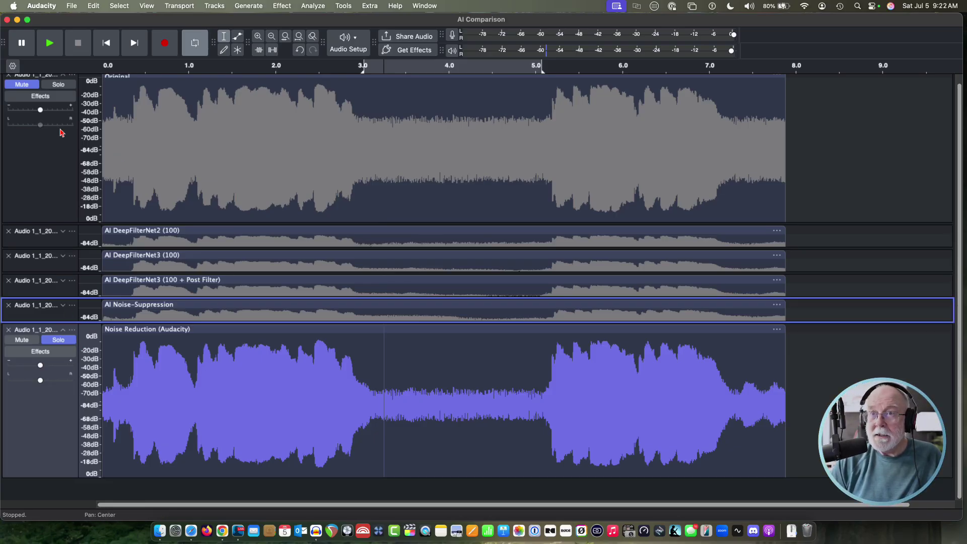
# Step: Collapse the Original track, leaving the Noise Reduction (Audacity) track expanded
pyautogui.scroll(1, 60, 132)
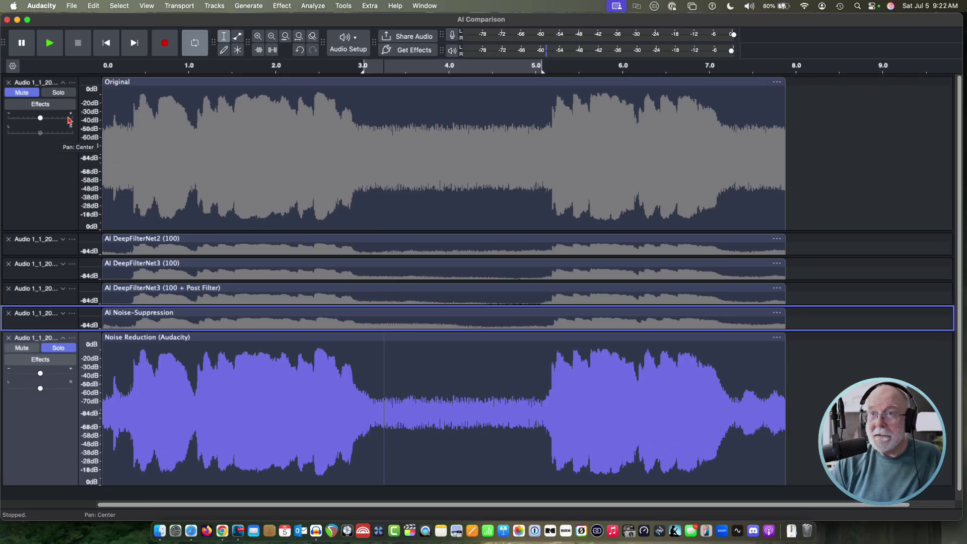
pyautogui.click(63, 82)
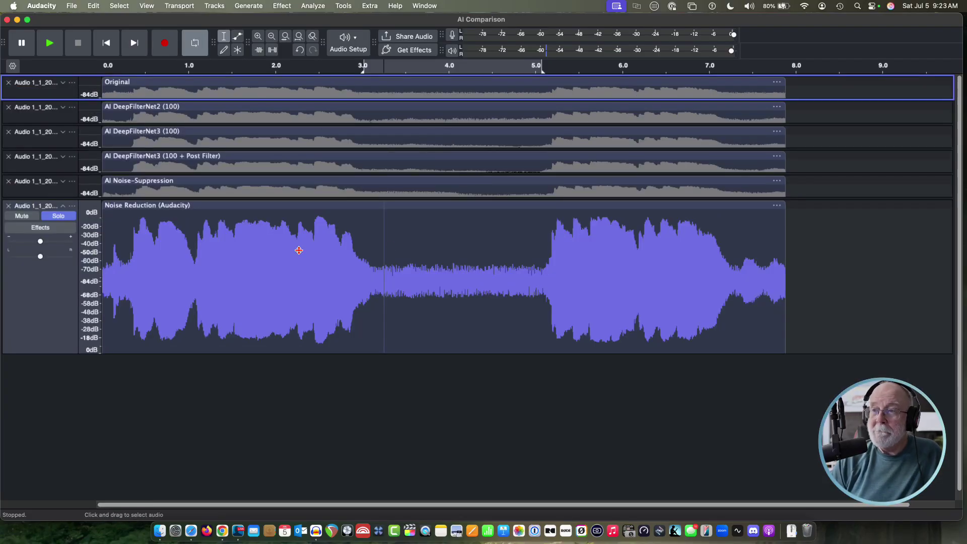